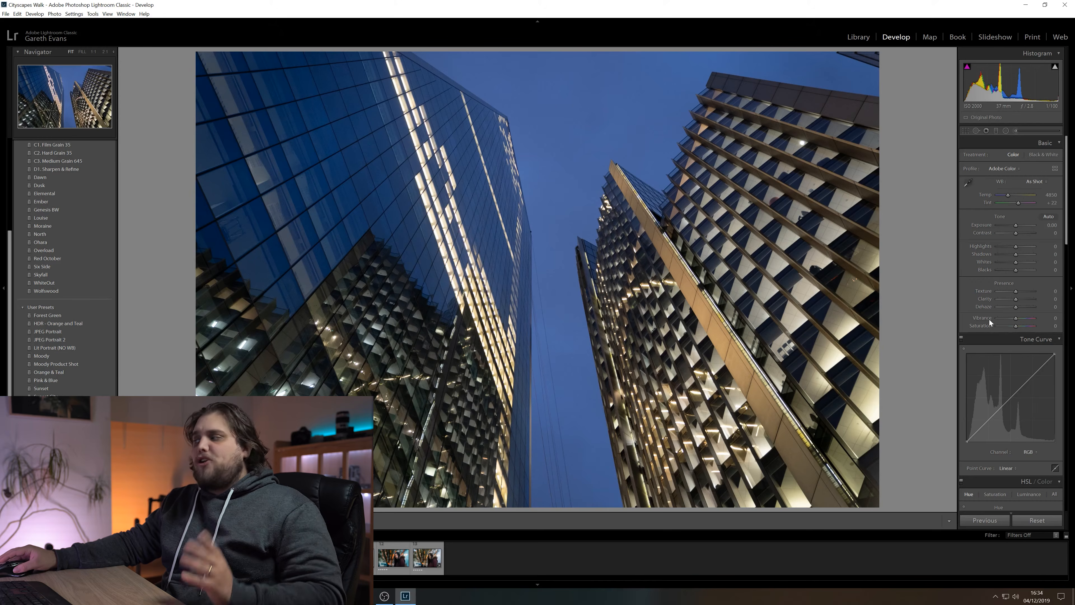
Set the skyscraper photo's contrast to +32, highlights −27, shadows +18, whites +9, blacks −10, texture +21 and clarity +12.
left_click_drag(1015, 234, 1021, 238)
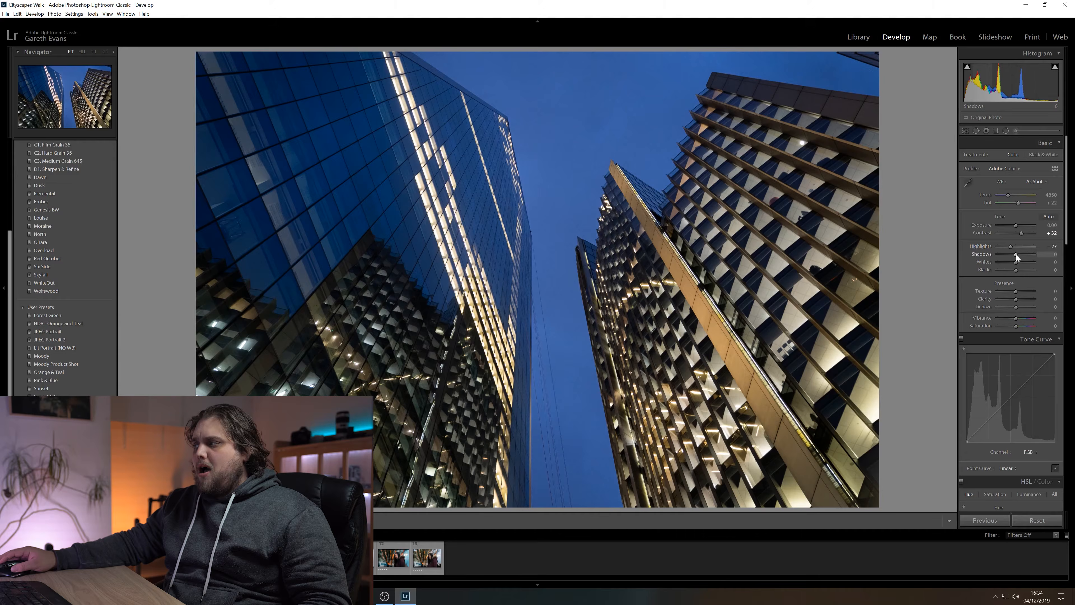
left_click_drag(1024, 257, 1013, 272)
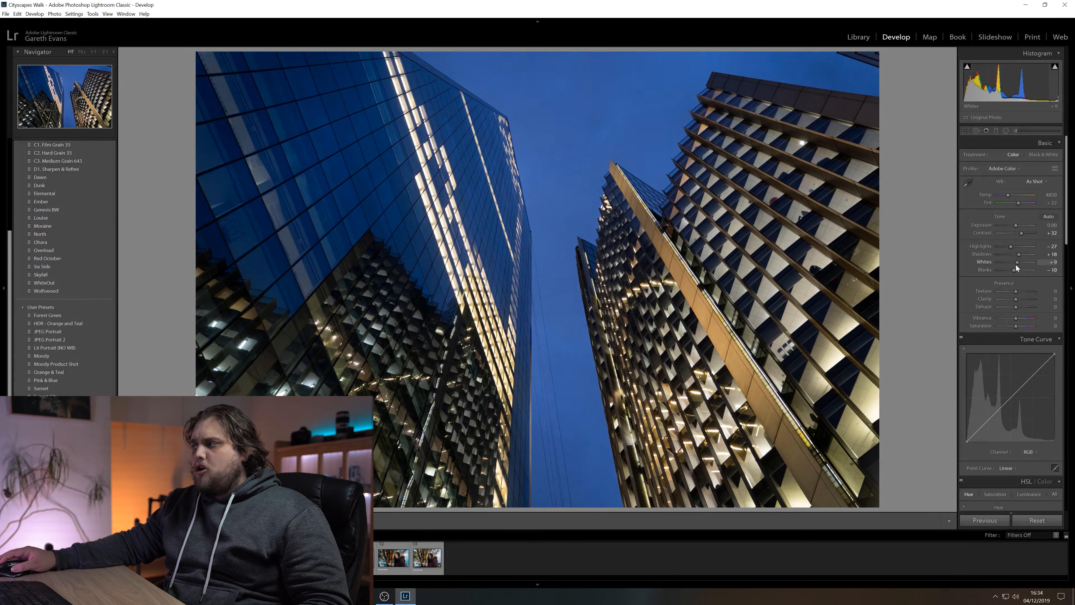
left_click_drag(1016, 292, 1019, 299)
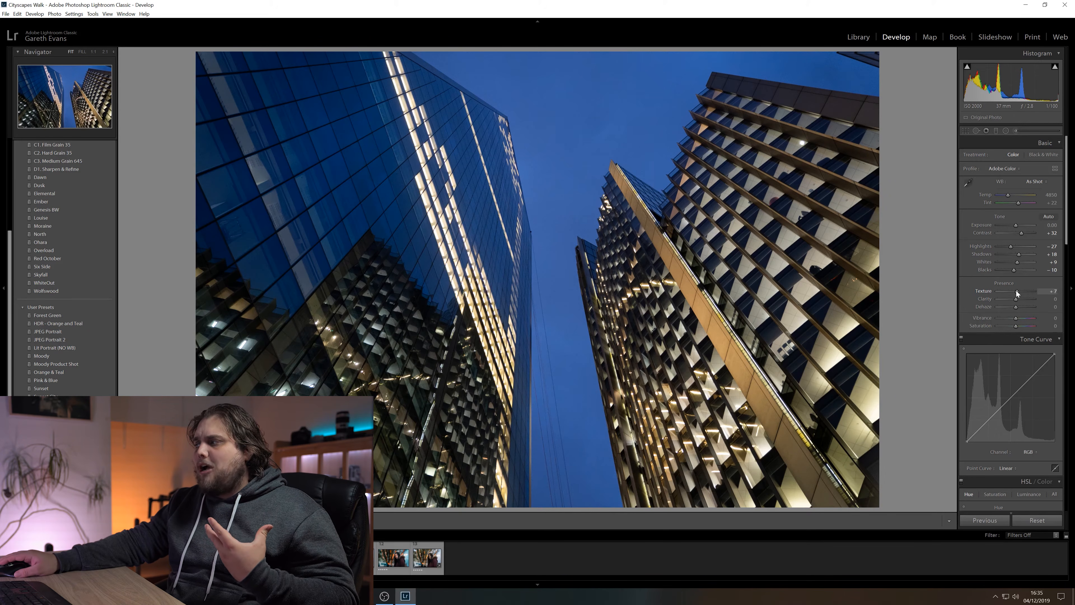
left_click_drag(1017, 299, 1022, 300)
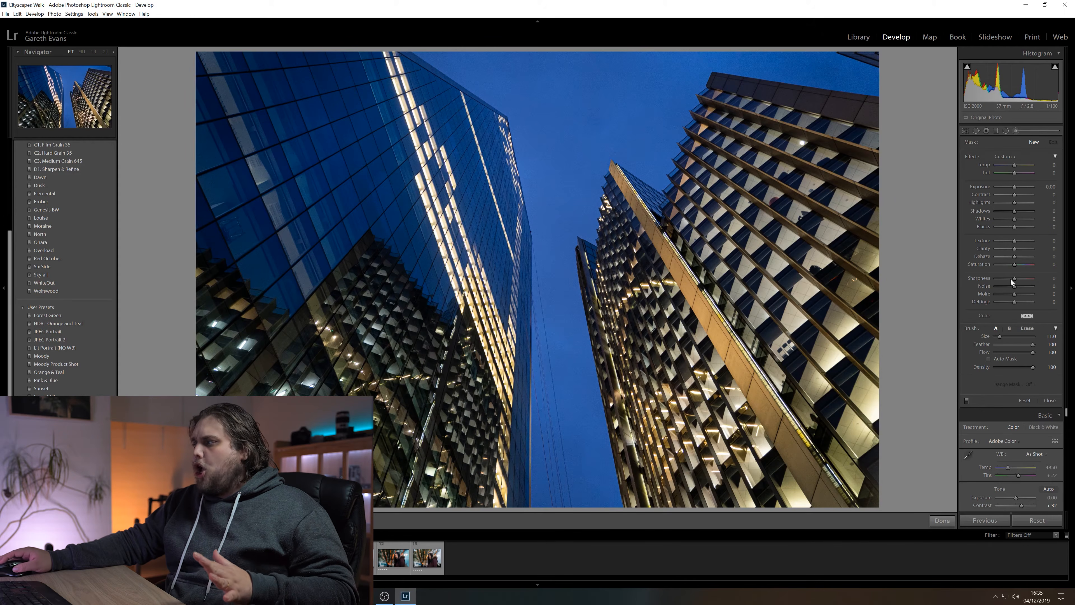
Paint noise reduction of 100 over the sky between the buildings with a size 9 adjustment brush.
left_click_drag(1015, 288, 1044, 290)
scroll(669, 78, "up", 4)
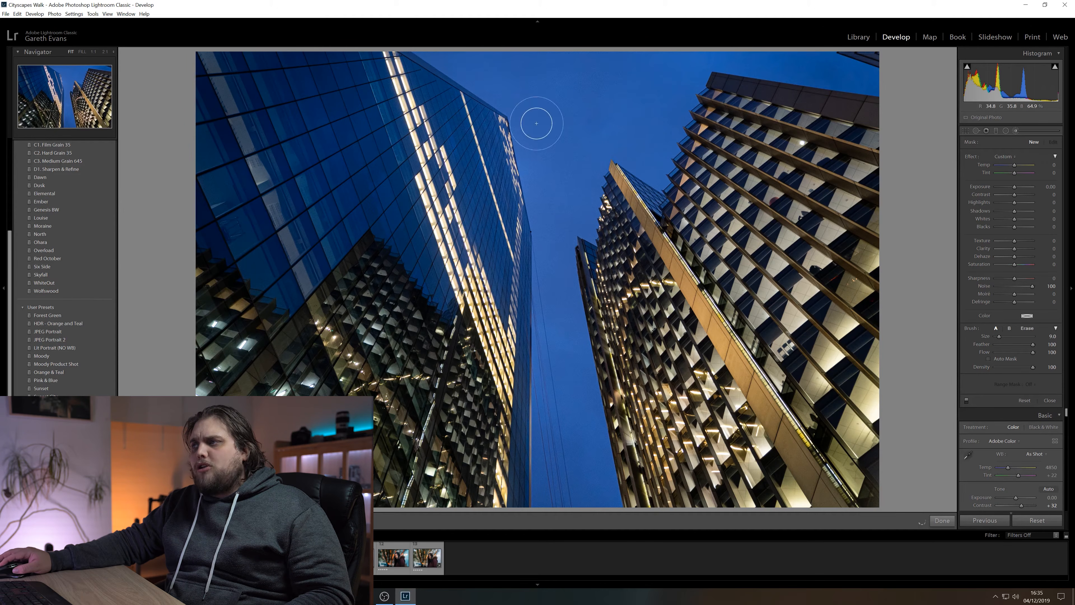
left_click(594, 64)
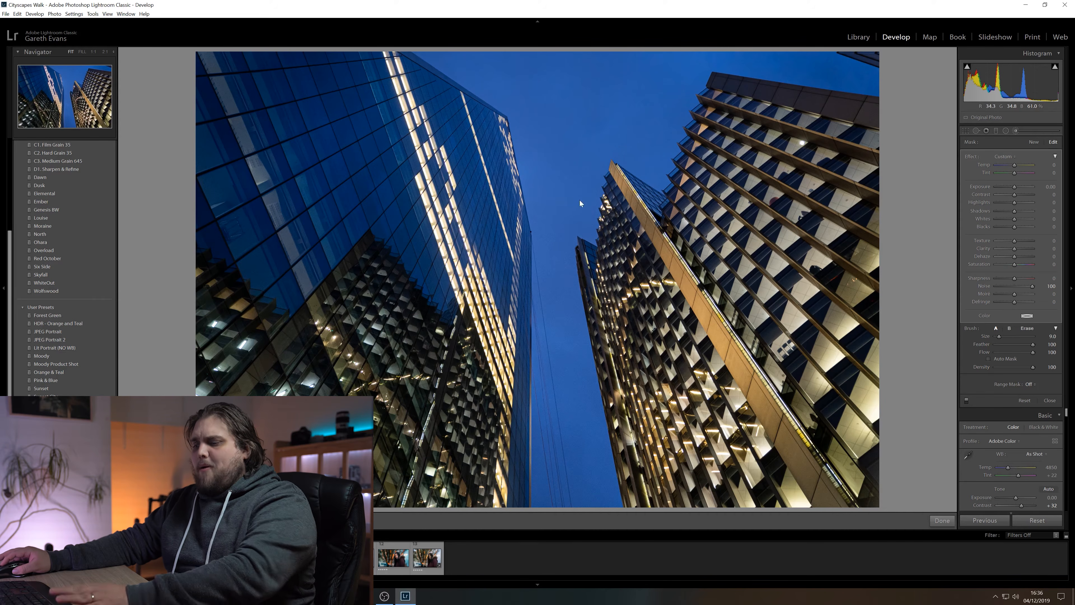
key("z")
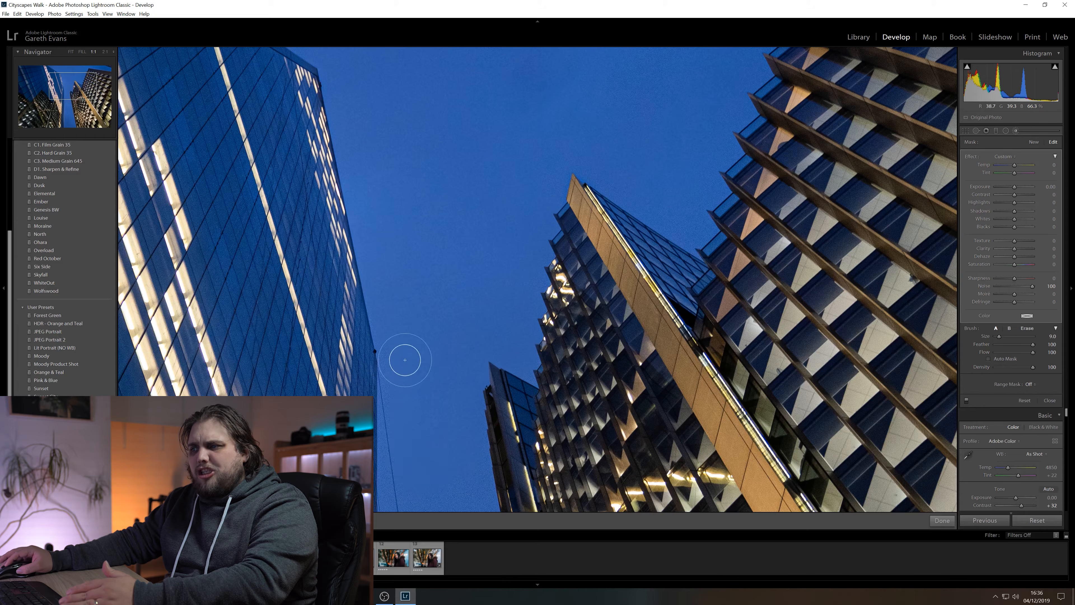
left_click_drag(436, 475, 417, 138)
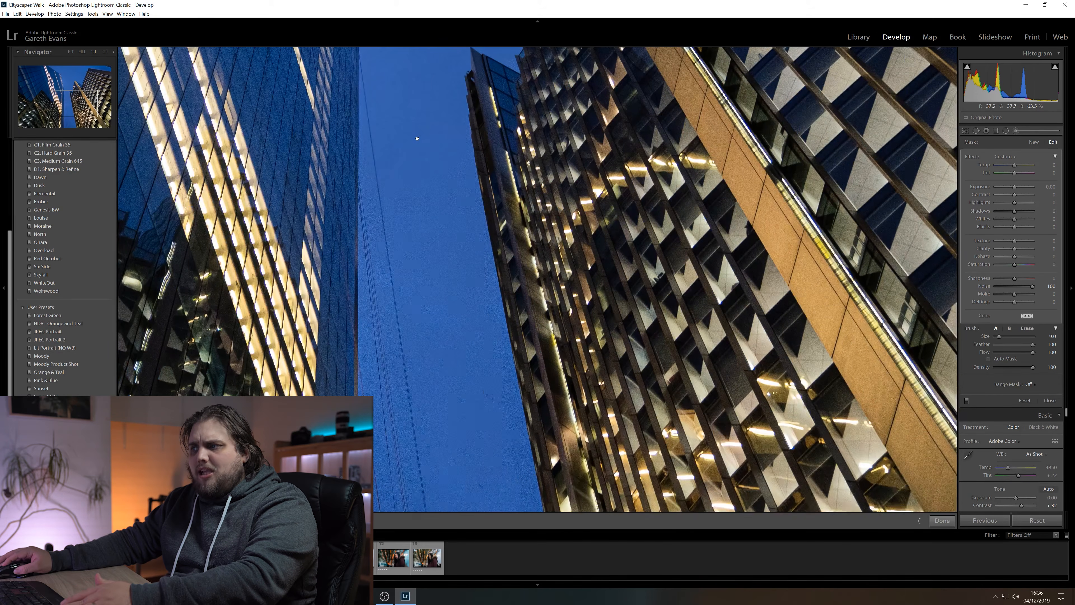
left_click(424, 179)
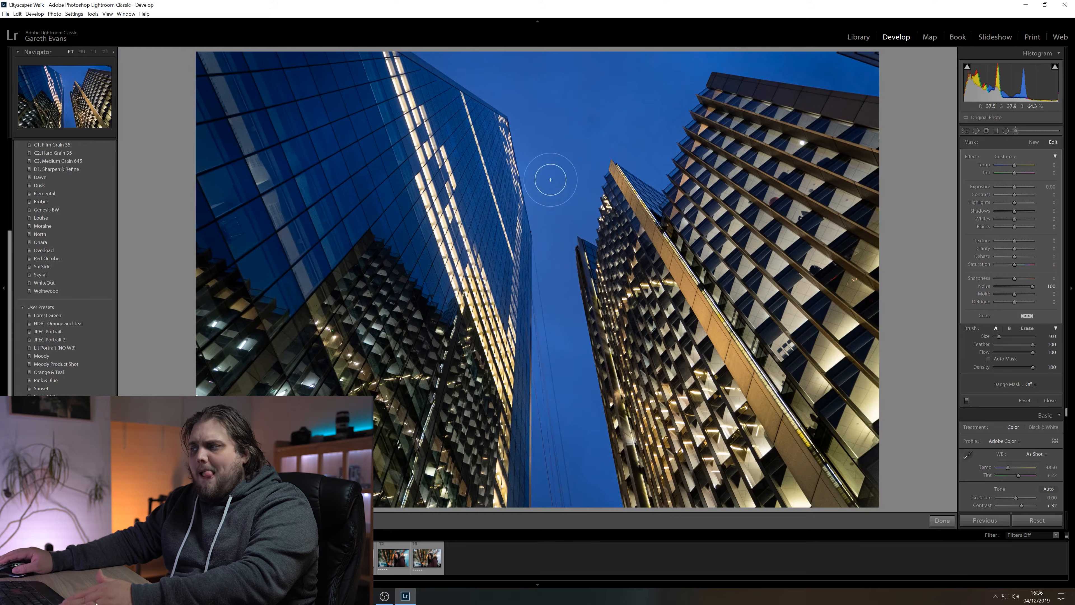
left_click(940, 520)
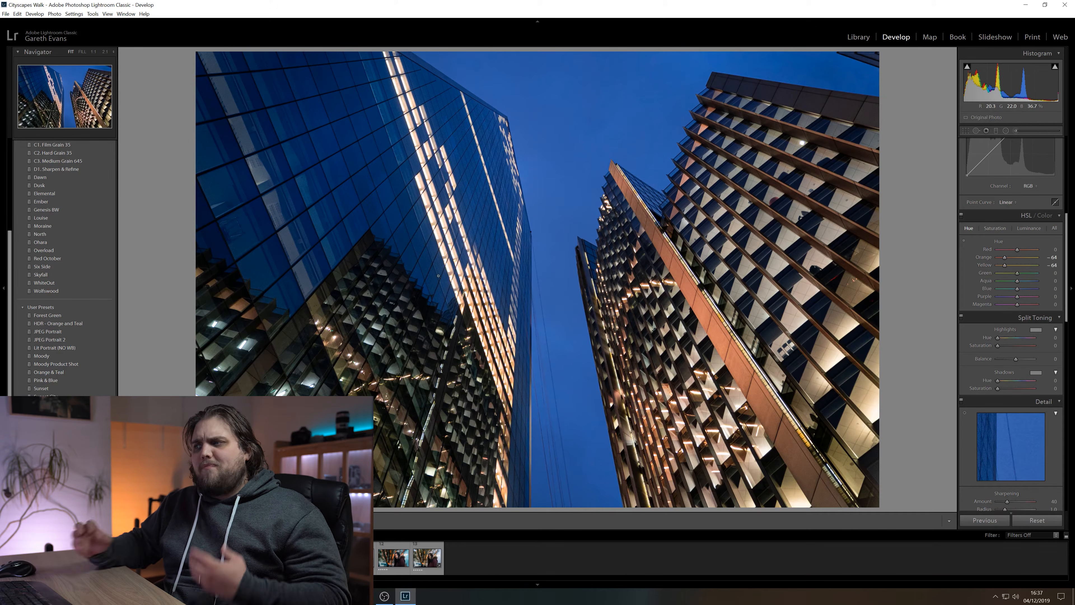
Shift the HSL hue of the aqua tones to +9 and the blue tones to −5.
double_click(1015, 274)
left_click_drag(1017, 288, 1013, 289)
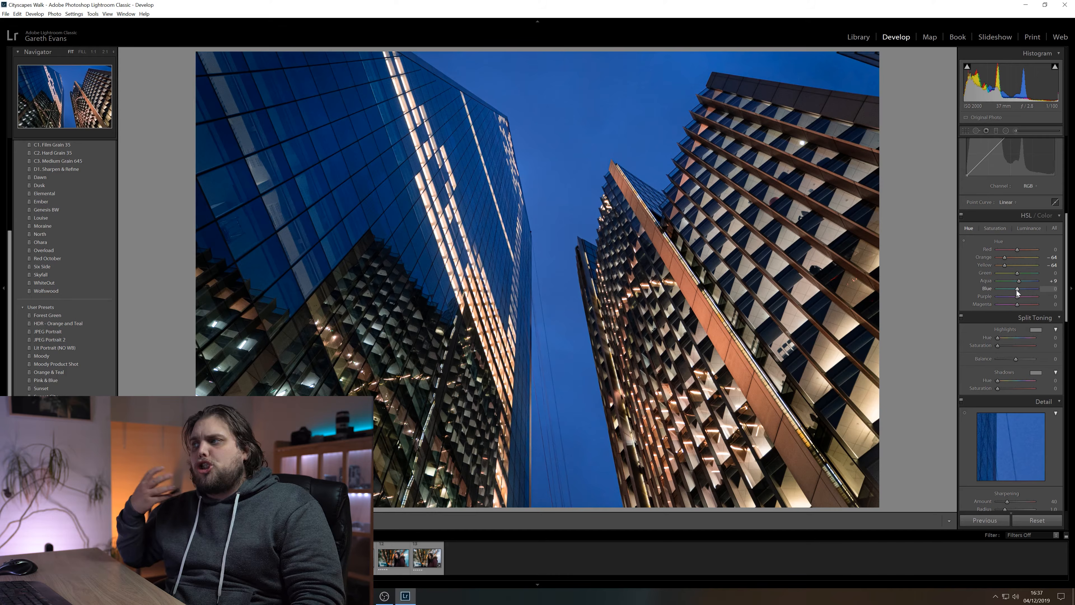
mouse_move(1015, 291)
left_mouse_down()
mouse_move(986, 289)
mouse_move(1041, 288)
mouse_move(1017, 292)
left_mouse_up()
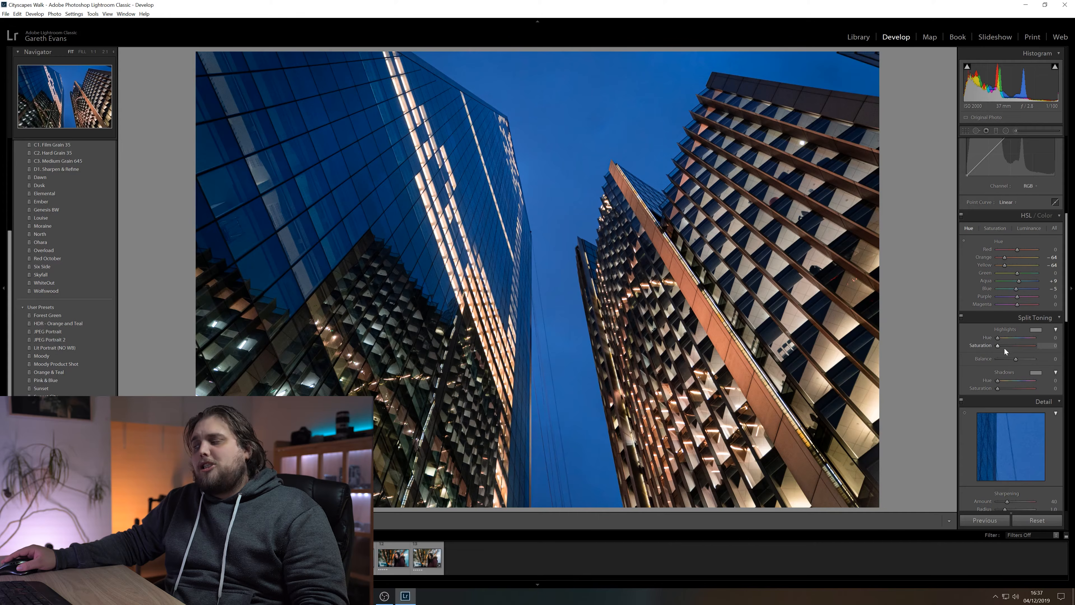
Darken the edges of the skyscraper photo with a post-crop vignette amount of −16.
scroll(970, 351, "down", 3)
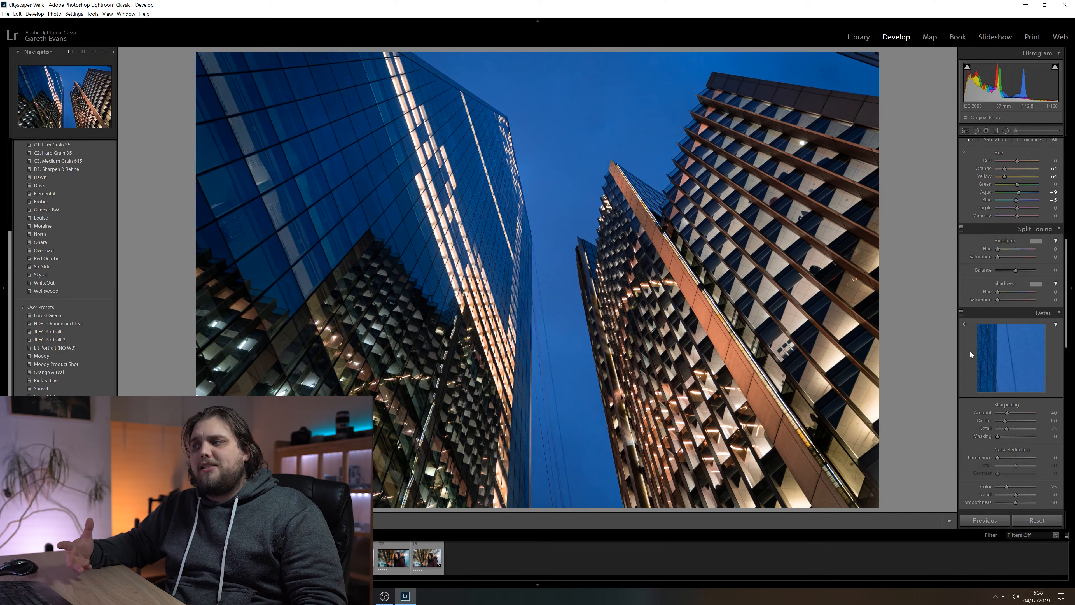
left_click_drag(1005, 252, 986, 264)
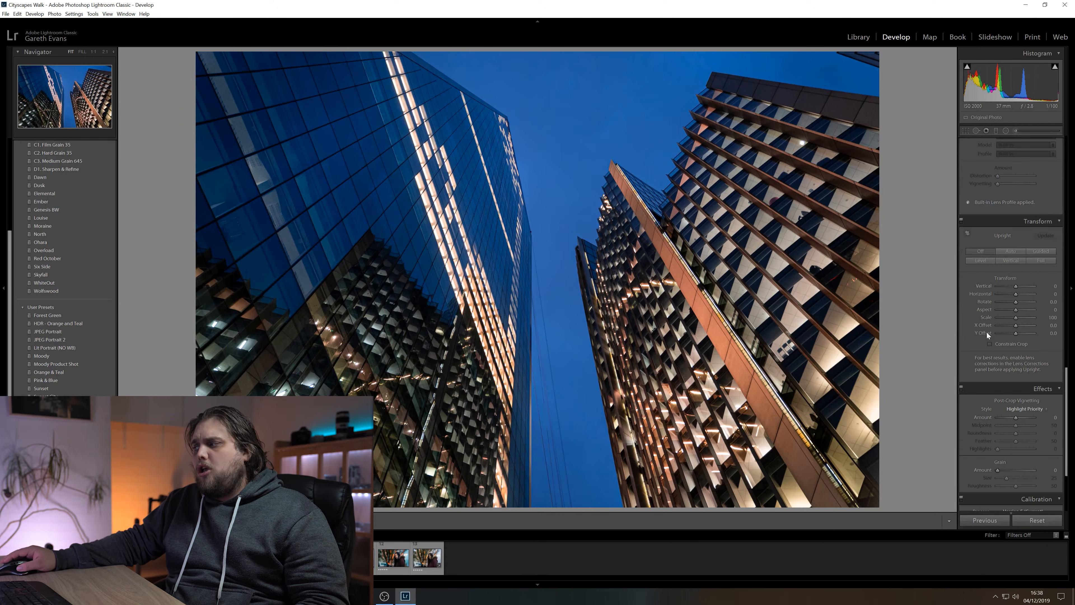
scroll(991, 333, "down", 3)
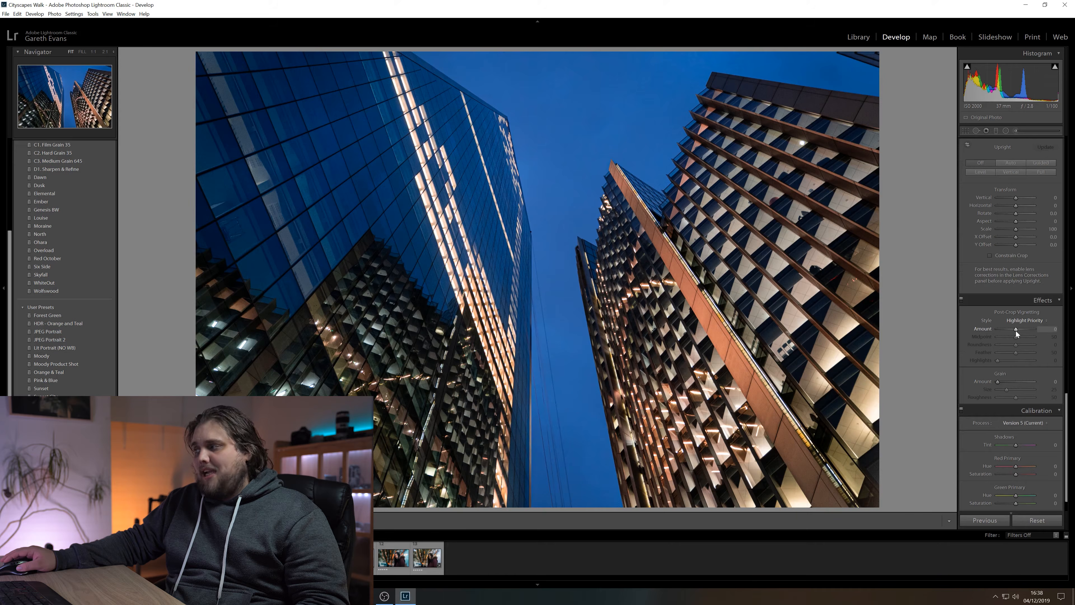
left_click_drag(1016, 330, 1013, 330)
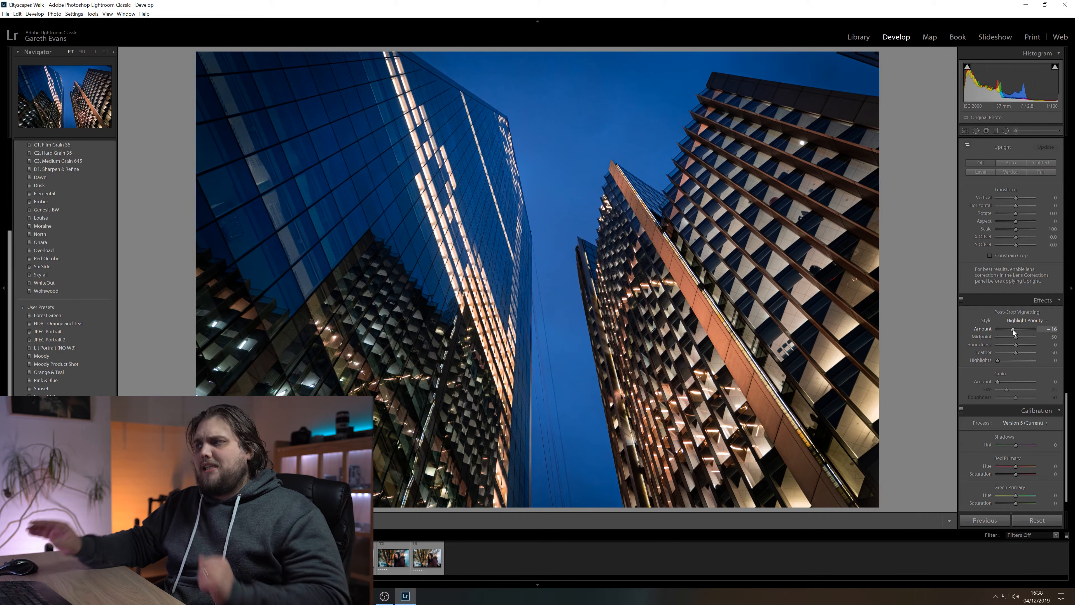
Raise the red primary hue and lower the blue primary hue in the camera calibration.
scroll(1015, 423, "down", 1)
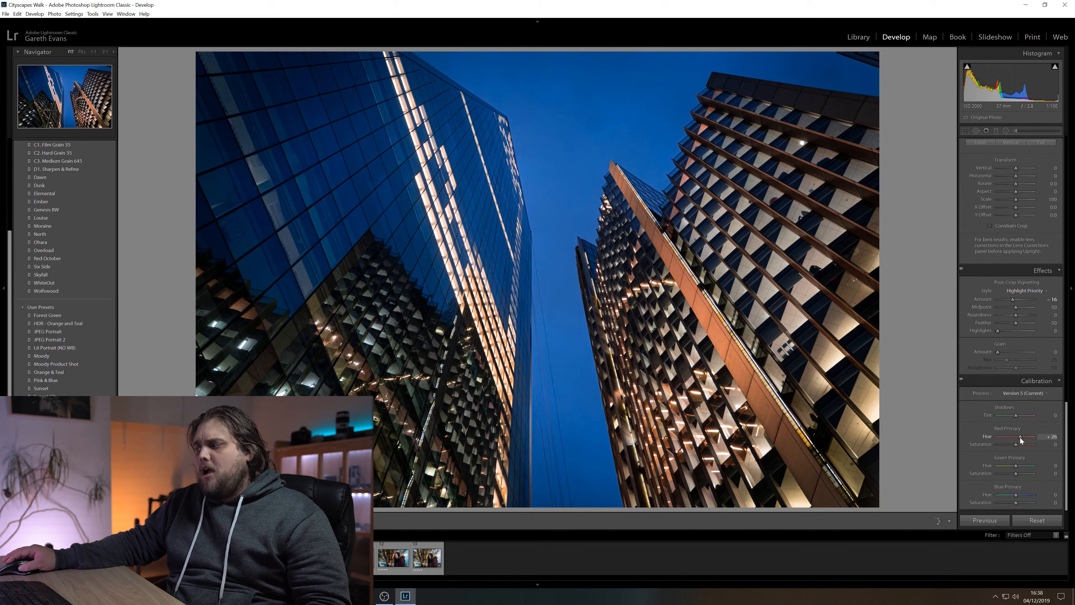
left_click_drag(1020, 438, 1021, 438)
left_click_drag(1015, 496, 1011, 497)
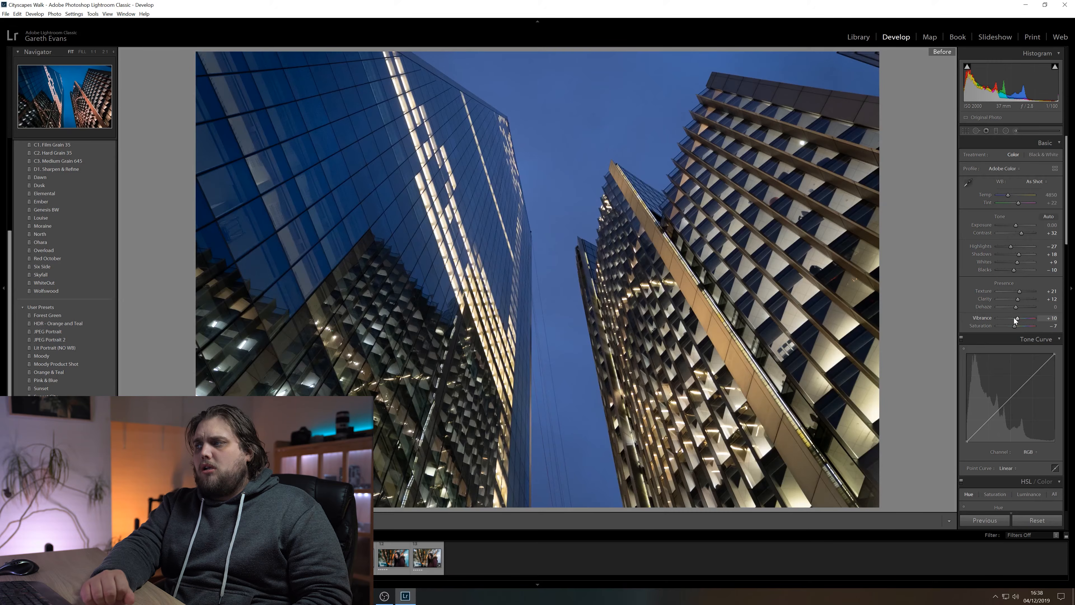
Compare the edited skyscraper photo with its unedited version.
key("backslash")
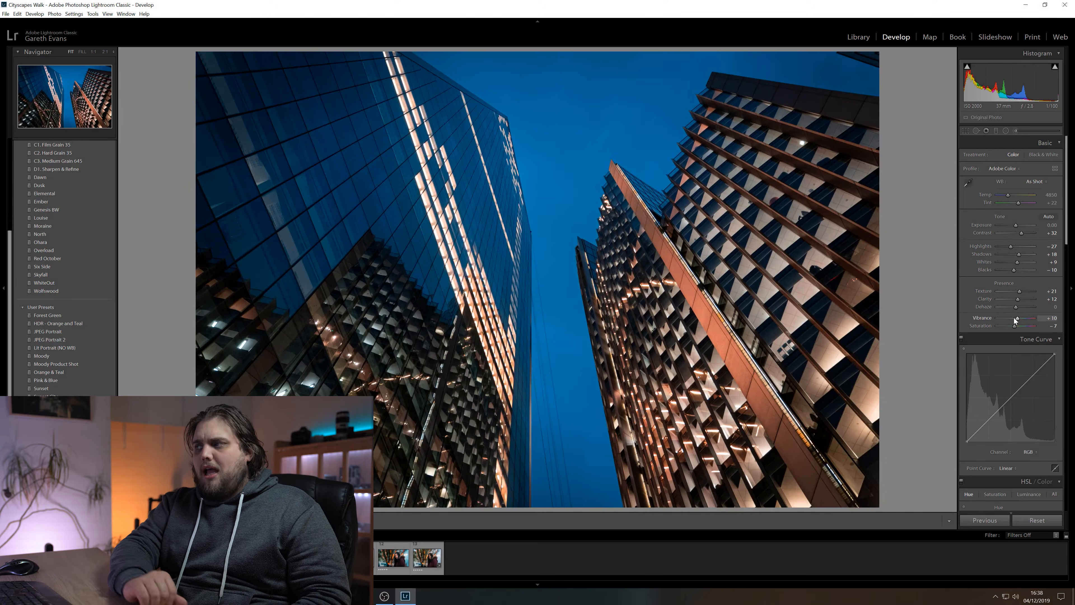
key("backslash")
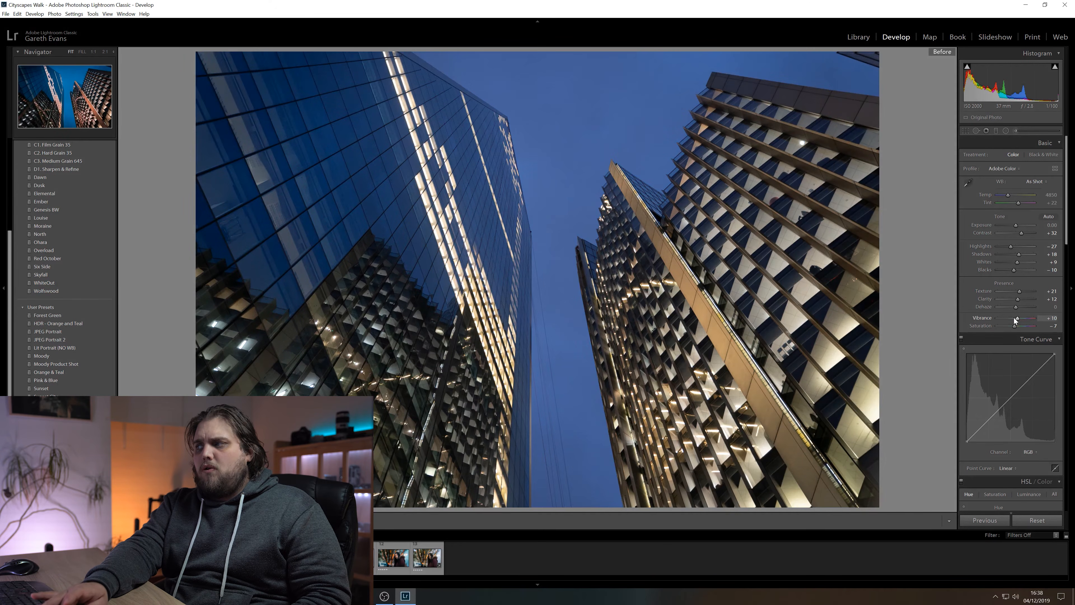
key("backslash")
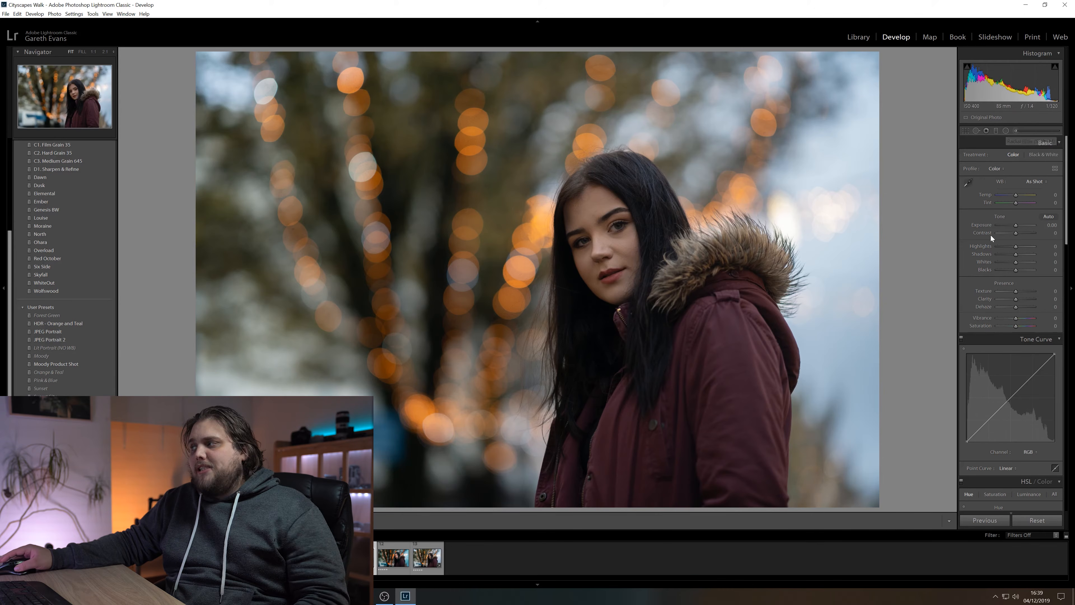
Set the portrait's highlights to −88 and place an inverted radial filter with reset effects around the woman's face.
left_click_drag(1010, 248, 999, 254)
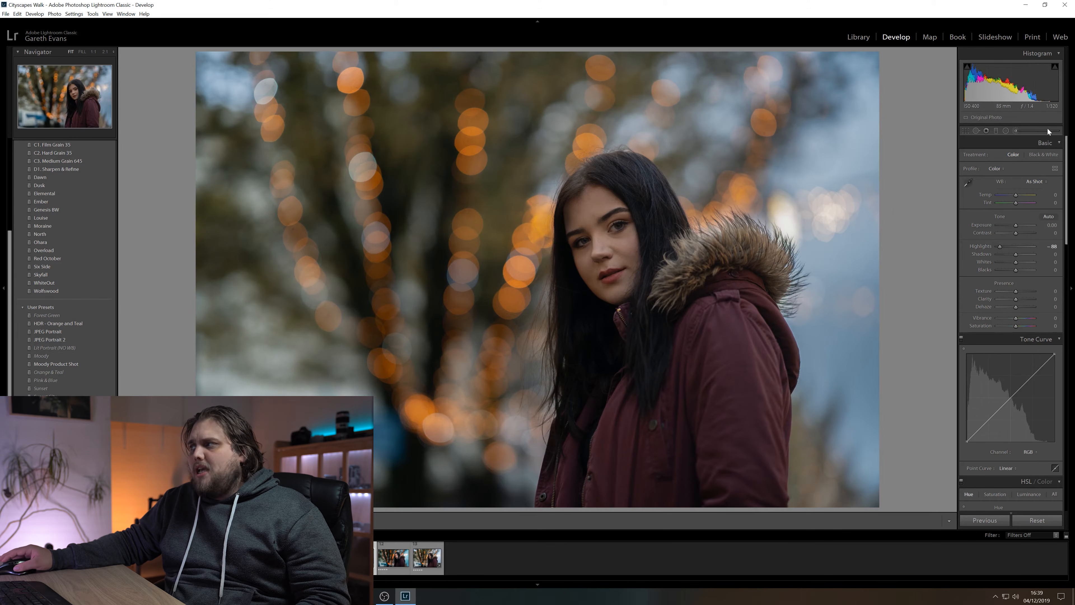
left_click(1005, 132)
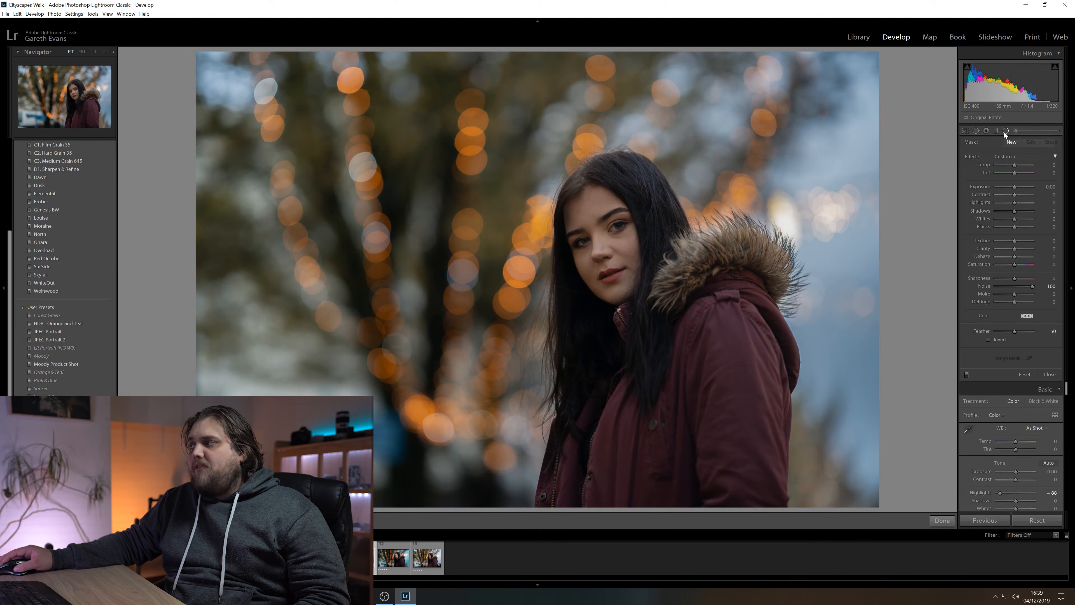
double_click(973, 157)
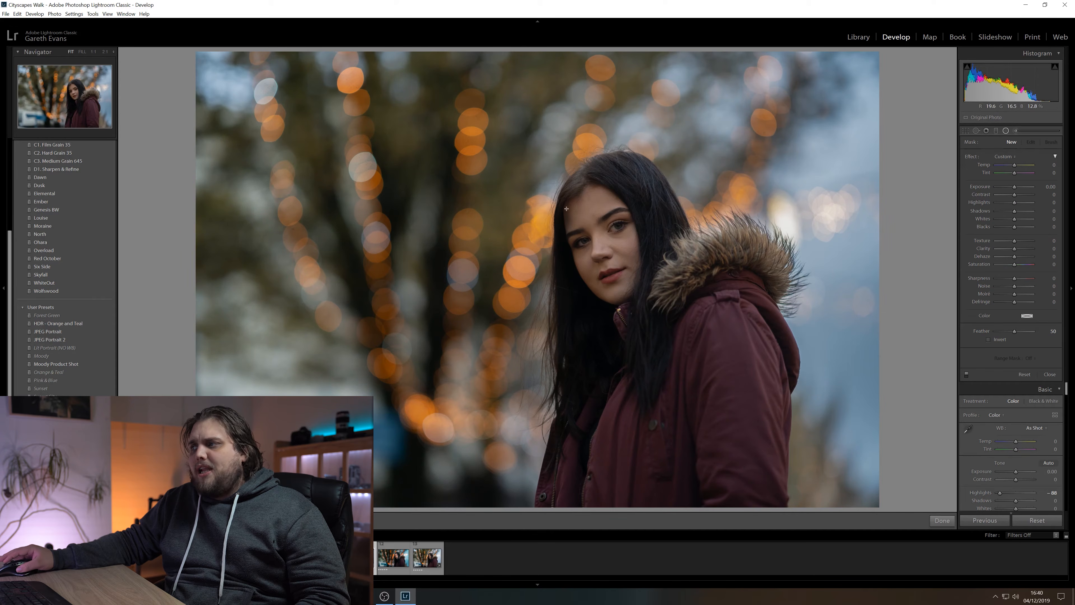
left_click_drag(574, 209, 602, 241)
left_click_drag(603, 186, 603, 159)
left_click_drag(658, 242, 663, 242)
left_click(997, 340)
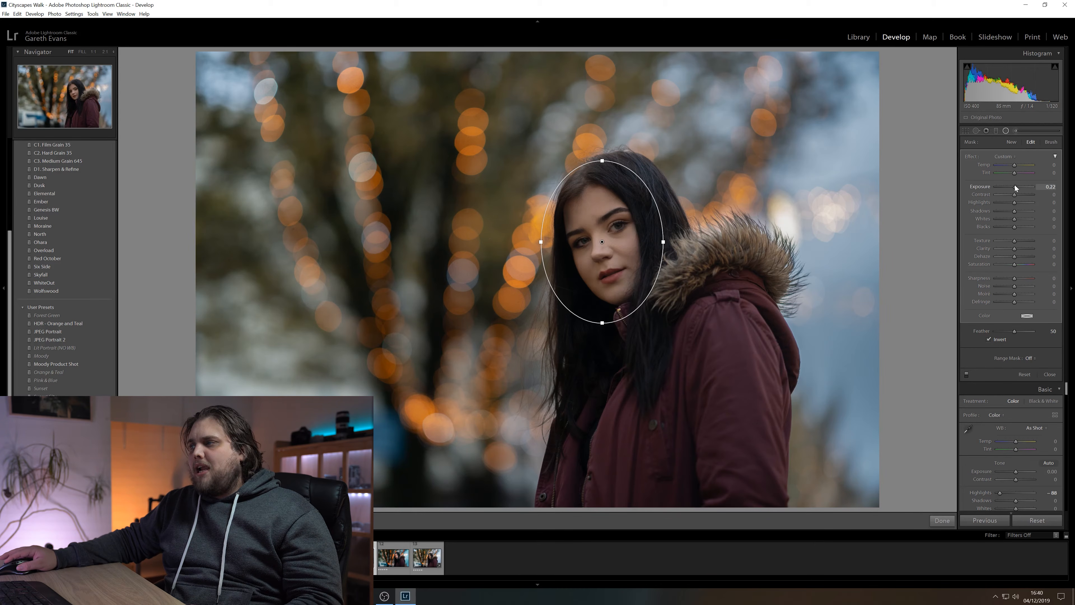
Brighten the face by setting the radial filter's exposure to 0.75.
left_click_drag(1015, 188, 1017, 189)
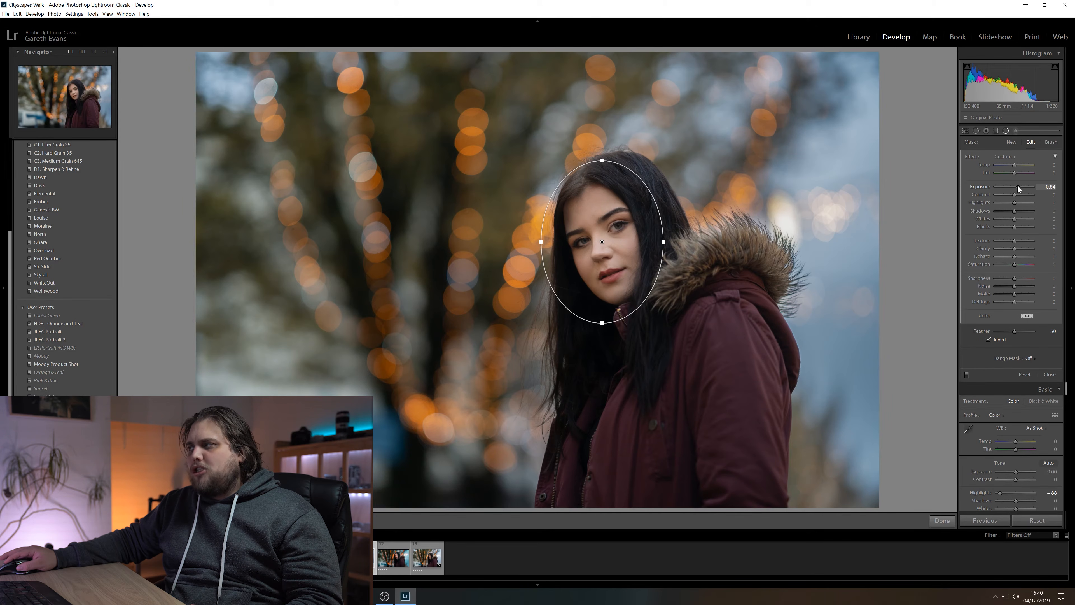
left_click_drag(1019, 189, 1019, 190)
left_click(1050, 189)
type("0.75")
key("Return")
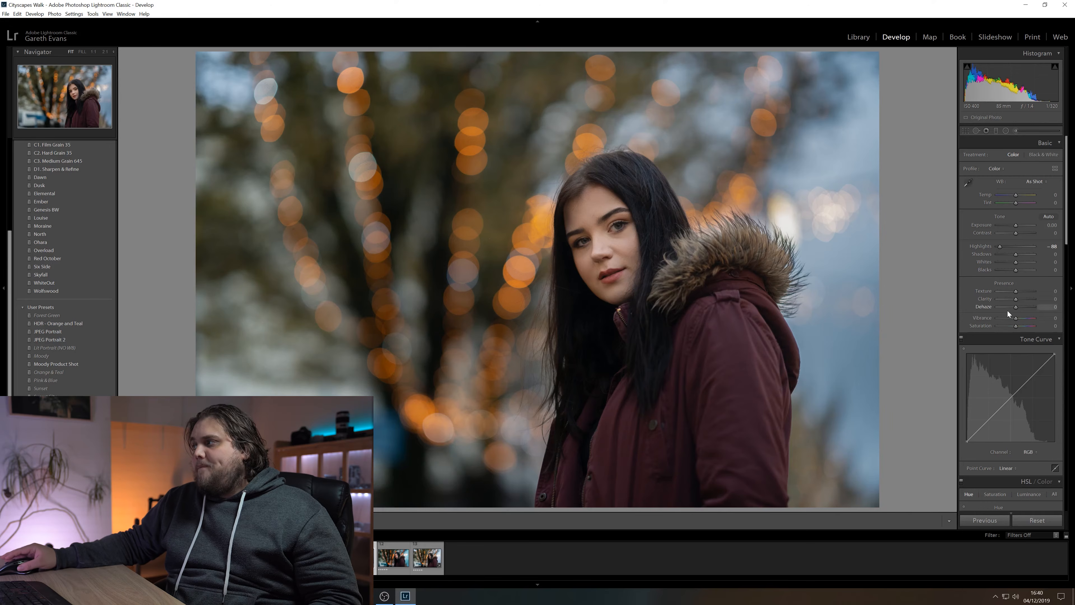
Set the portrait's contrast to +16, shadows +15, blacks −5, texture +5, vibrance +16 and saturation +2, keeping clarity at 0.
left_click_drag(1017, 236, 1017, 256)
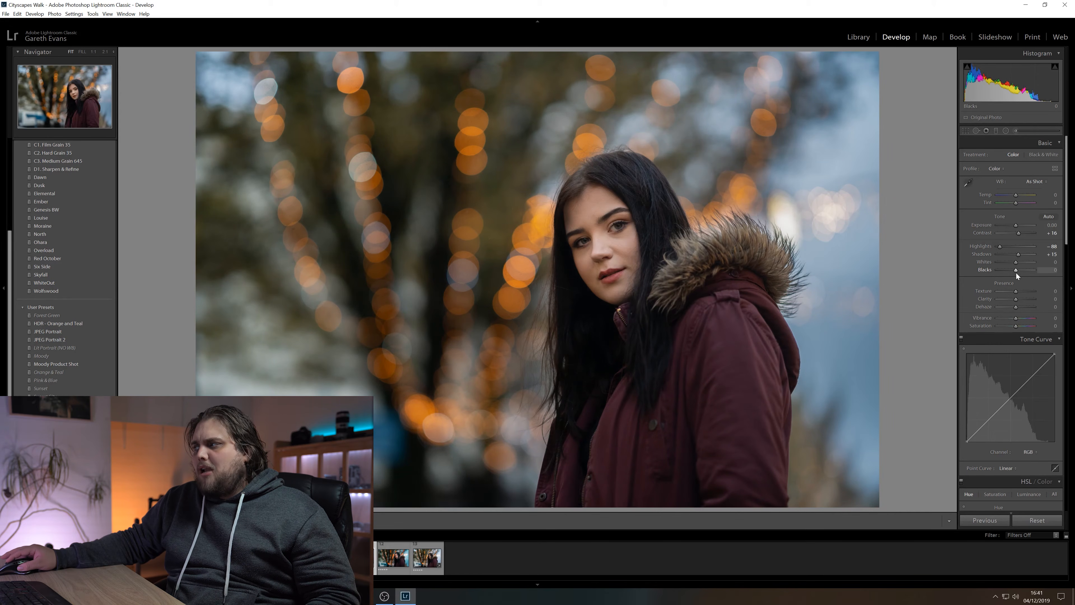
left_click_drag(1015, 292, 1015, 301)
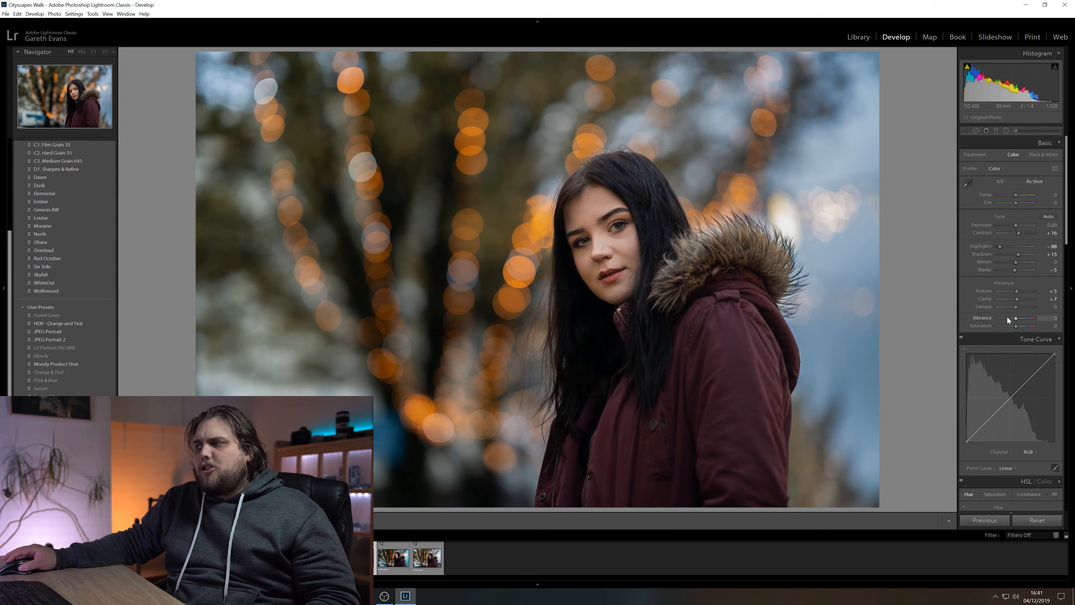
double_click(1016, 299)
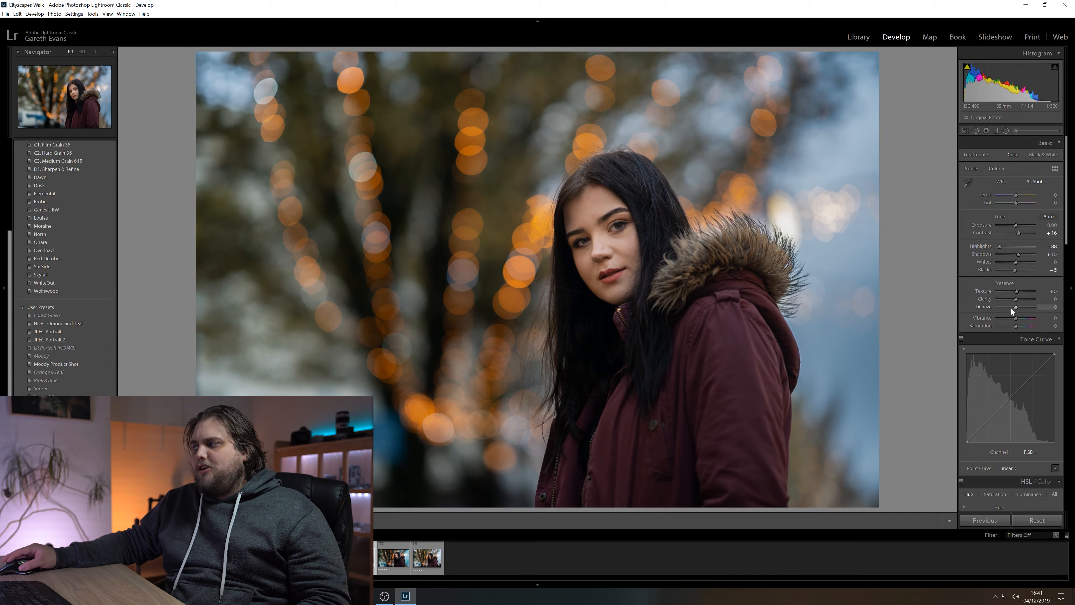
left_click_drag(1019, 319, 1020, 320)
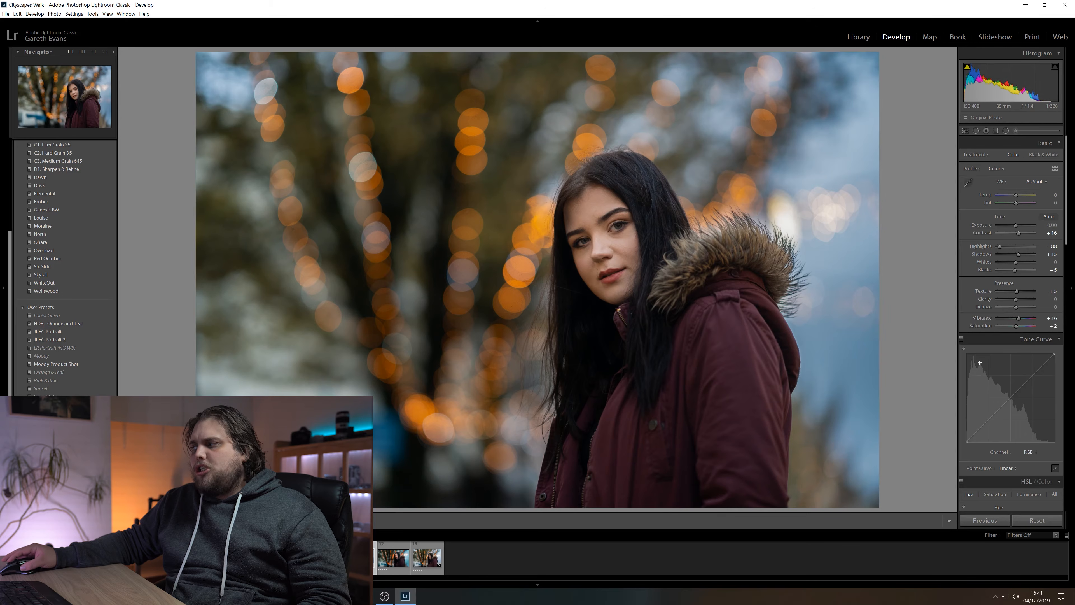
Shift the portrait's HSL hues to orange −14, yellow −6, aqua +29 and blue −18.
scroll(964, 362, "down", 2)
scroll(960, 363, "down", 2)
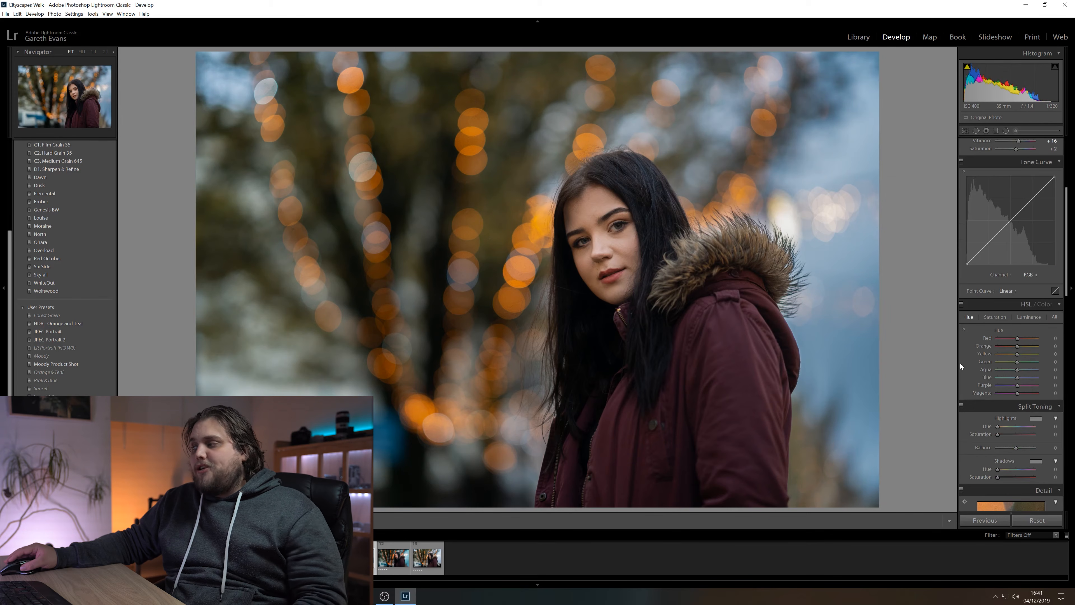
scroll(981, 284, "down", 2)
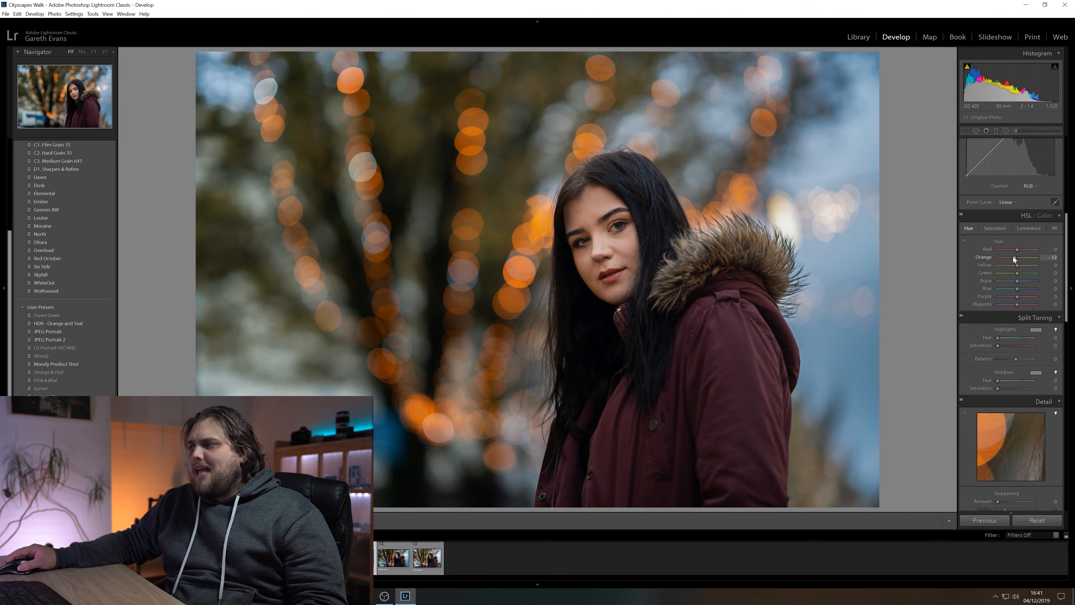
left_click_drag(1013, 257, 1013, 257)
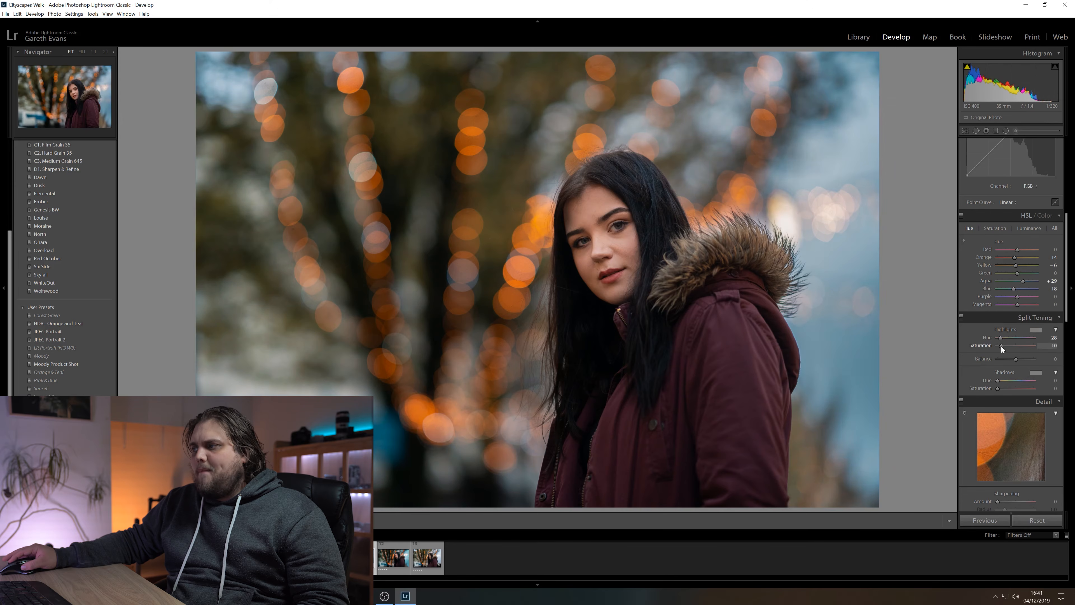
Split-tone the portrait with highlight saturation 8, shadow hue 207 and a low shadow saturation.
left_click_drag(1000, 382, 1017, 388)
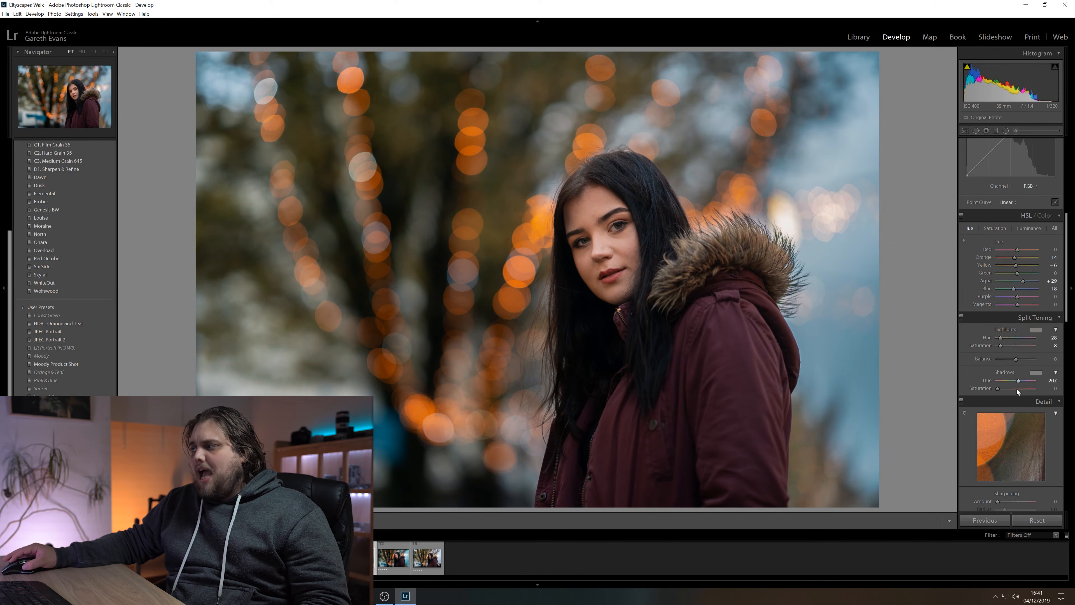
left_click(1000, 390)
Add a post-crop vignette of −15 and set the calibration hues to red primary +22 and blue primary −26.
scroll(971, 360, "down", 4)
scroll(970, 359, "down", 4)
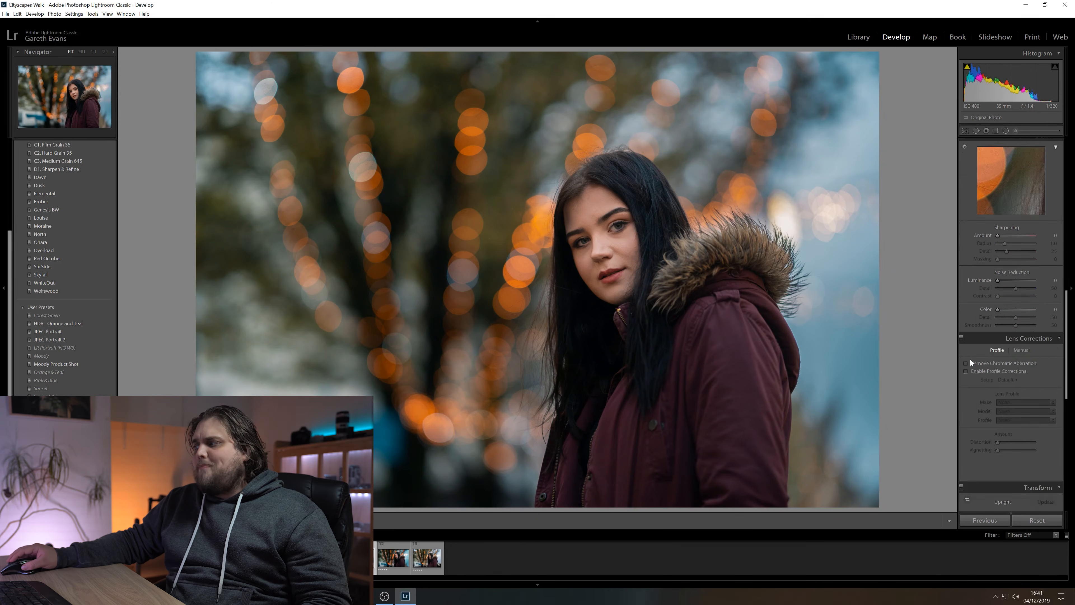
scroll(972, 359, "down", 2)
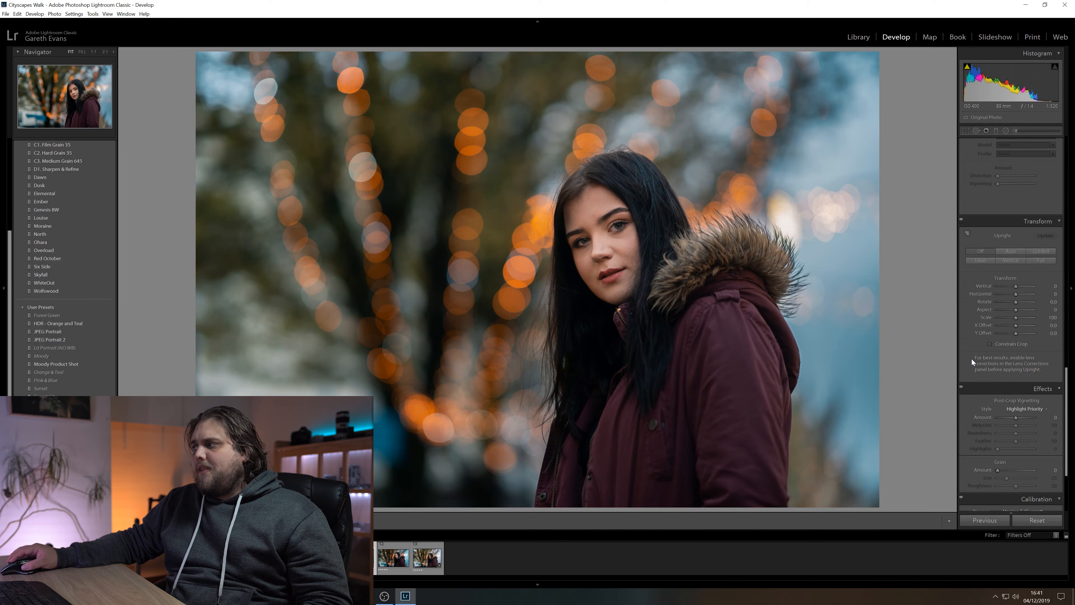
left_click_drag(1017, 421, 1014, 420)
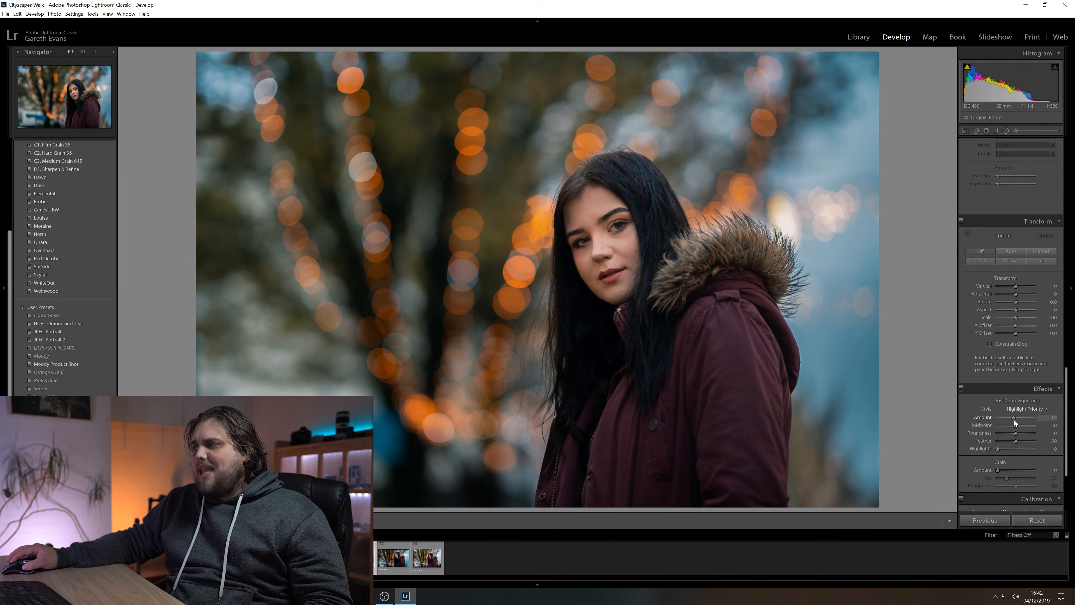
scroll(980, 408, "down", 3)
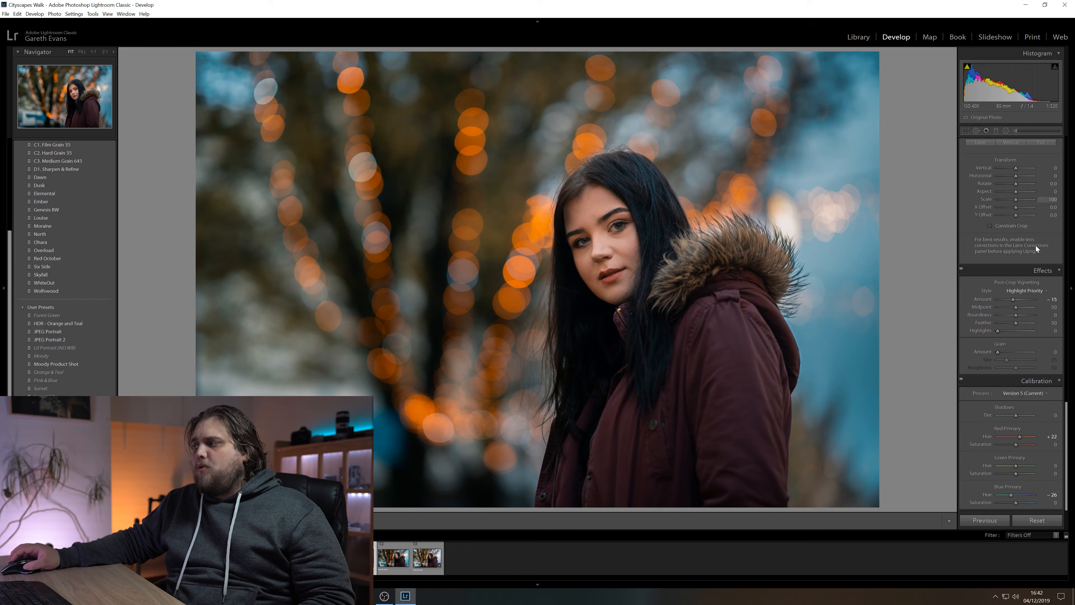
Brighten the woman's eyes with a new adjustment brush mask at exposure 0.40 and brush size 1.0.
scroll(985, 264, "up", 20)
left_click(1035, 130)
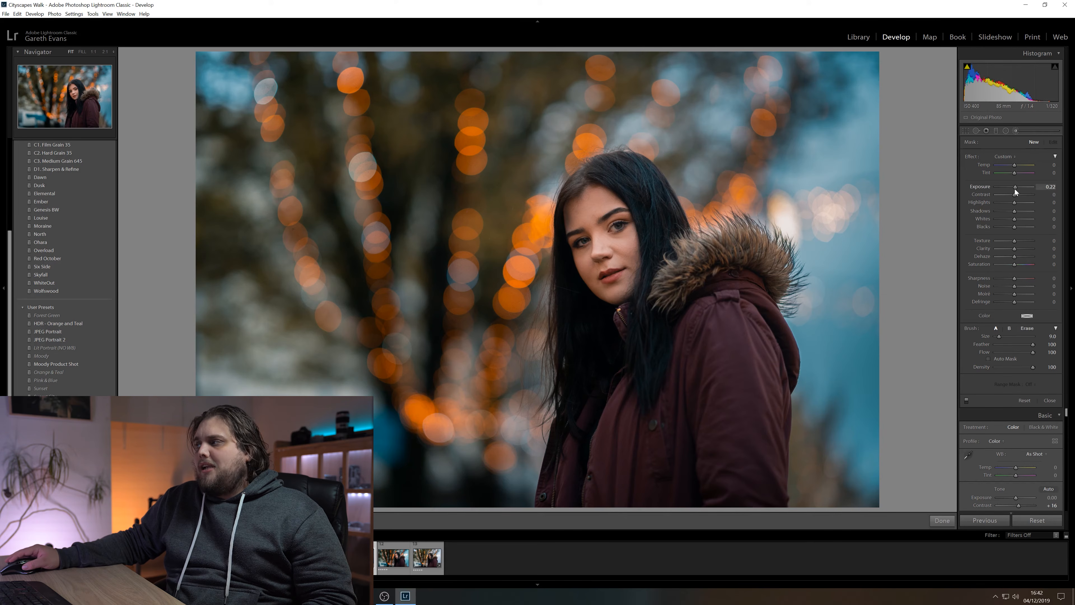
scroll(616, 227, "down", 5)
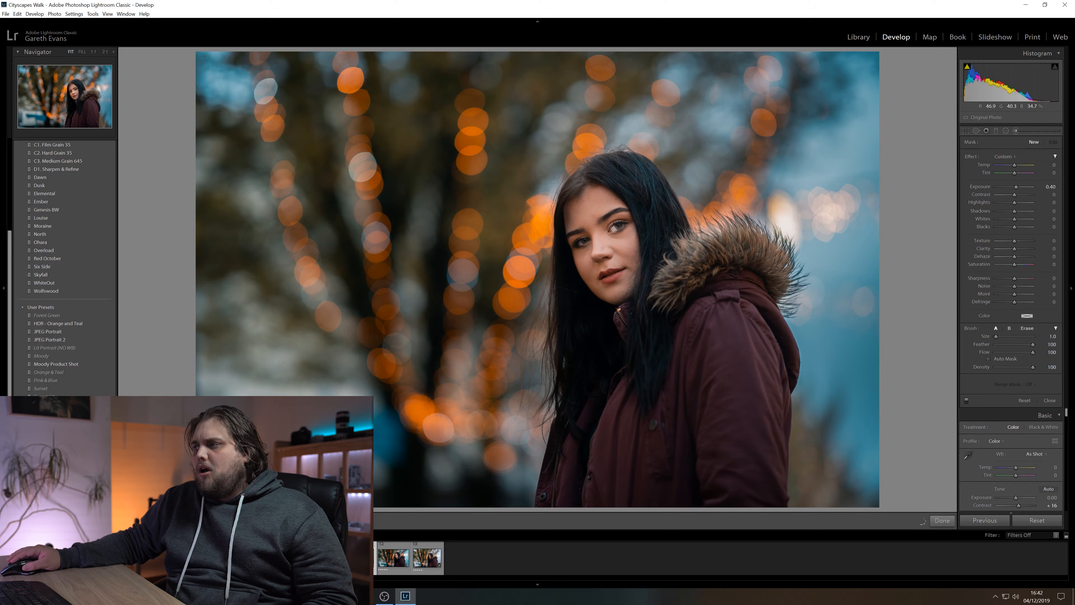
left_click(613, 230)
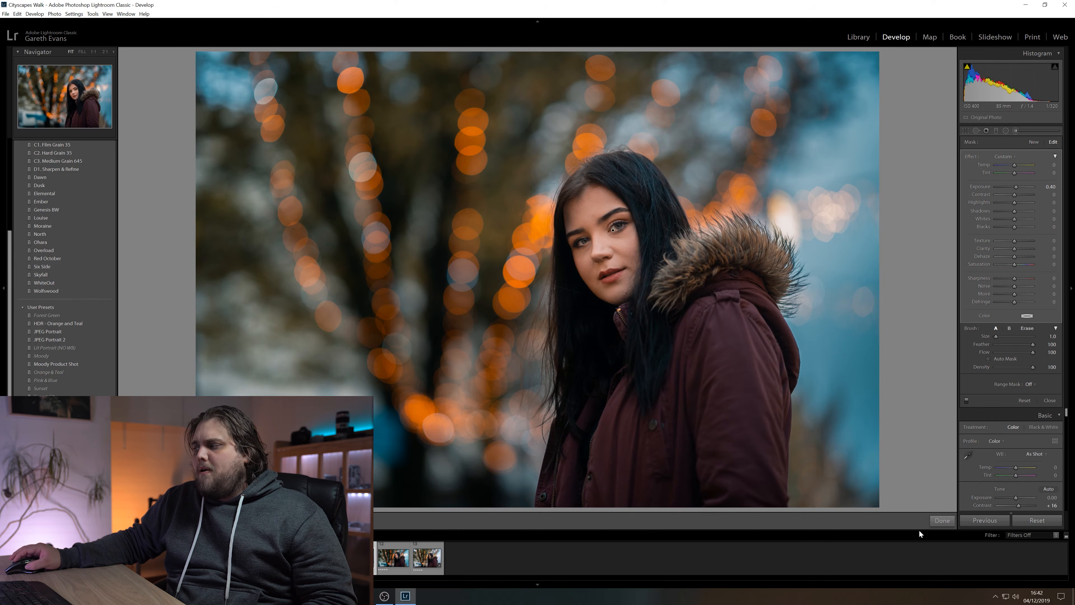
key("k")
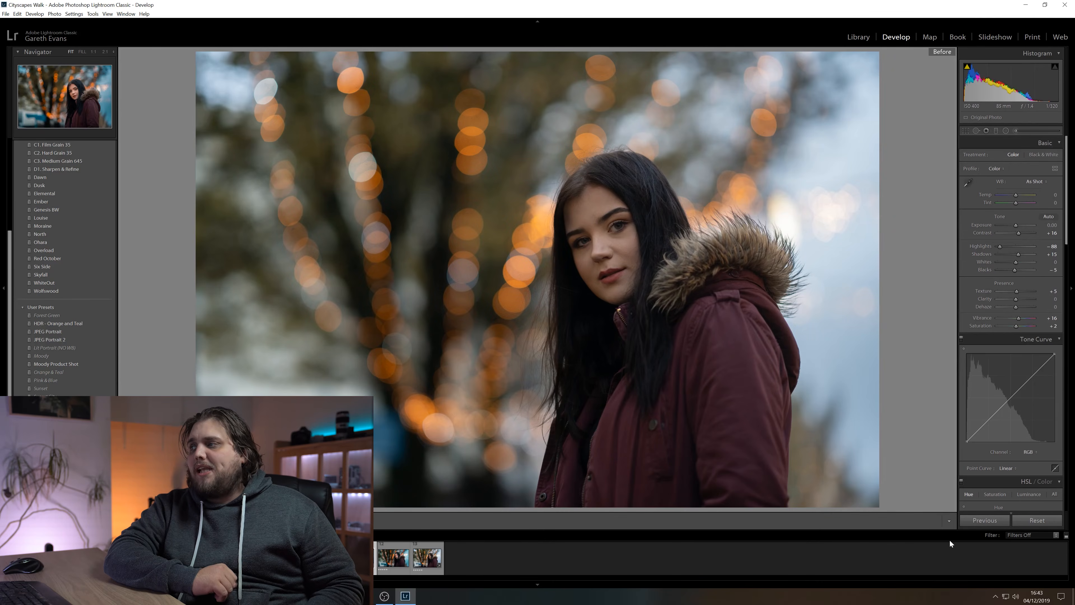
Compare the graded portrait with its unedited version several times, ending on the edited view.
key("backslash")
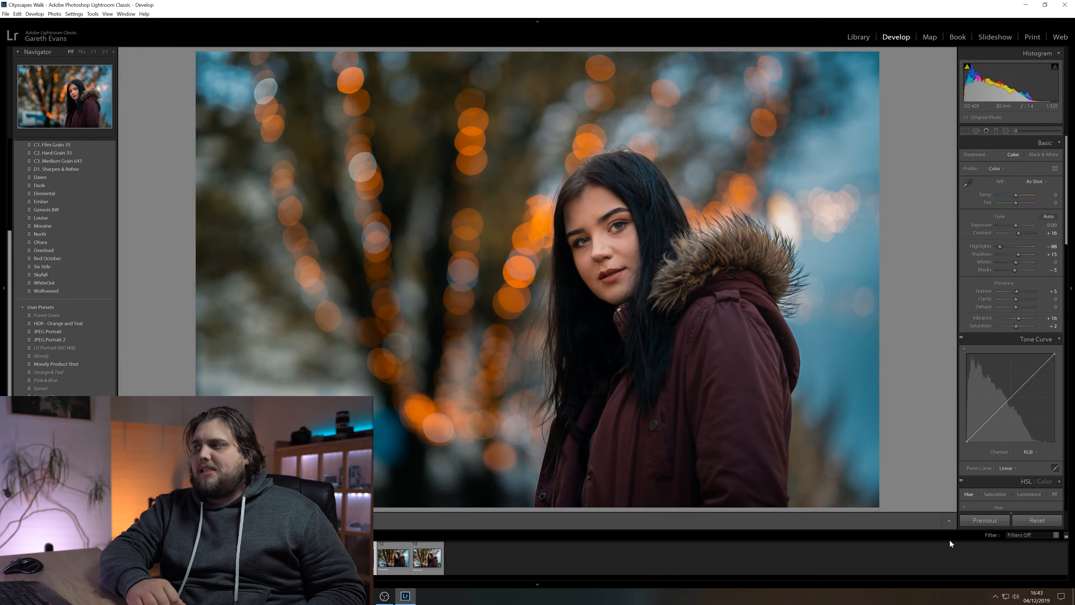
key("backslash")
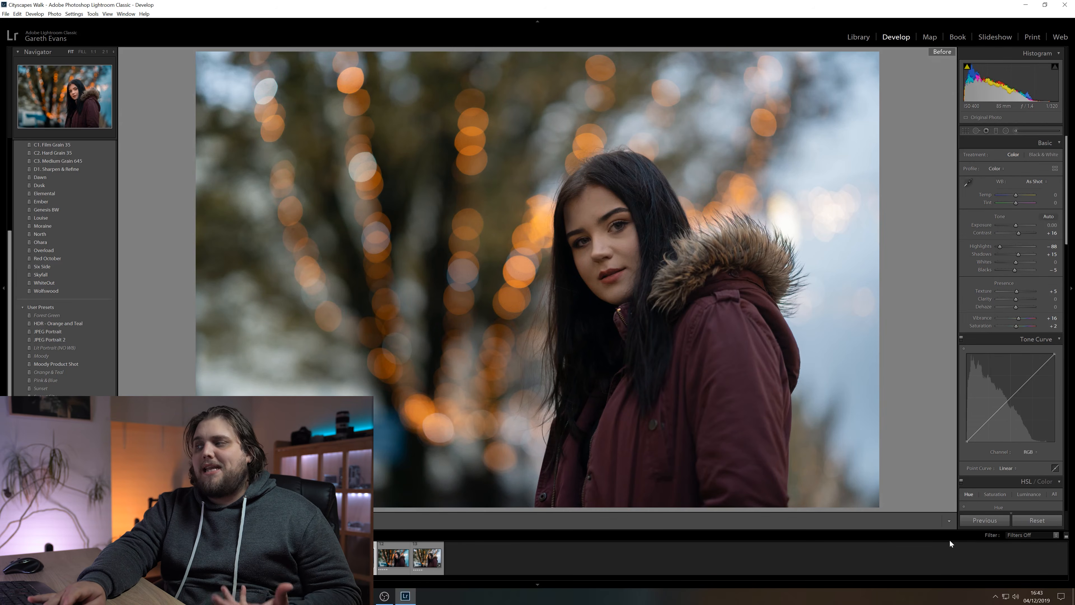
key("backslash")
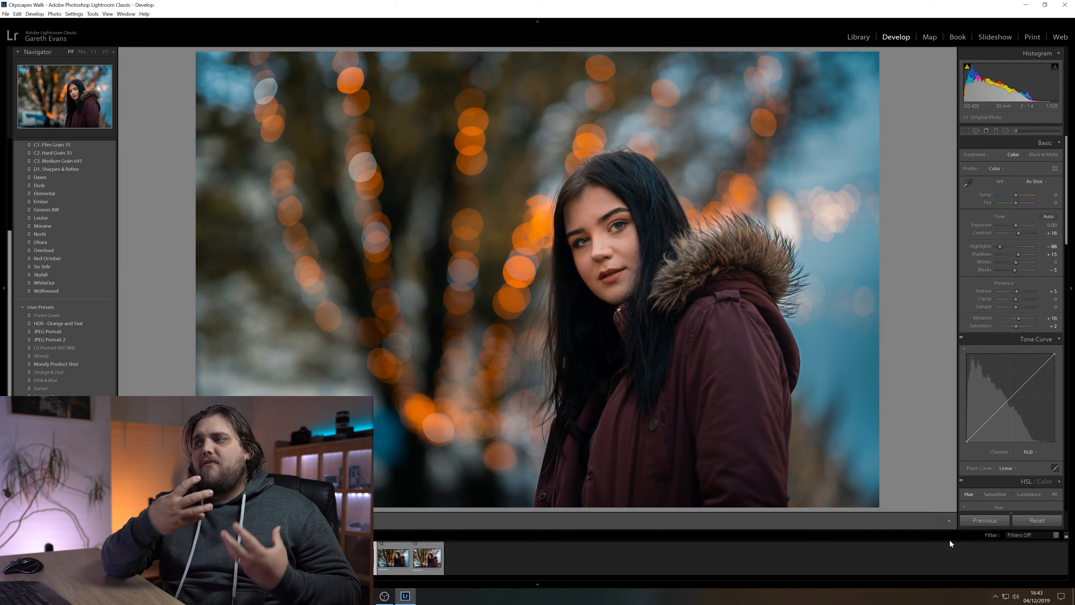
key("backslash")
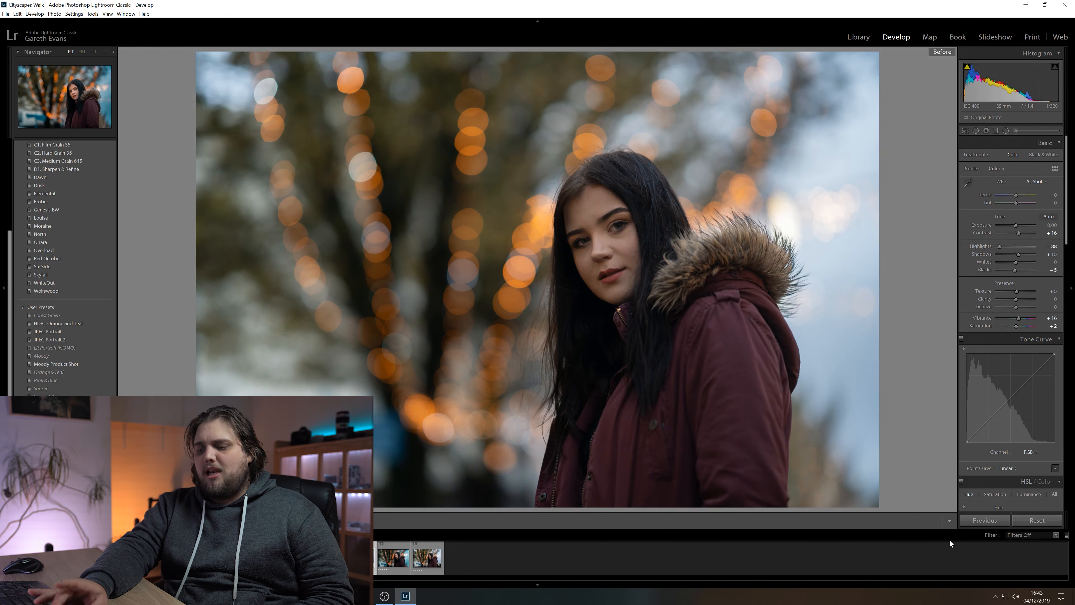
key("backslash")
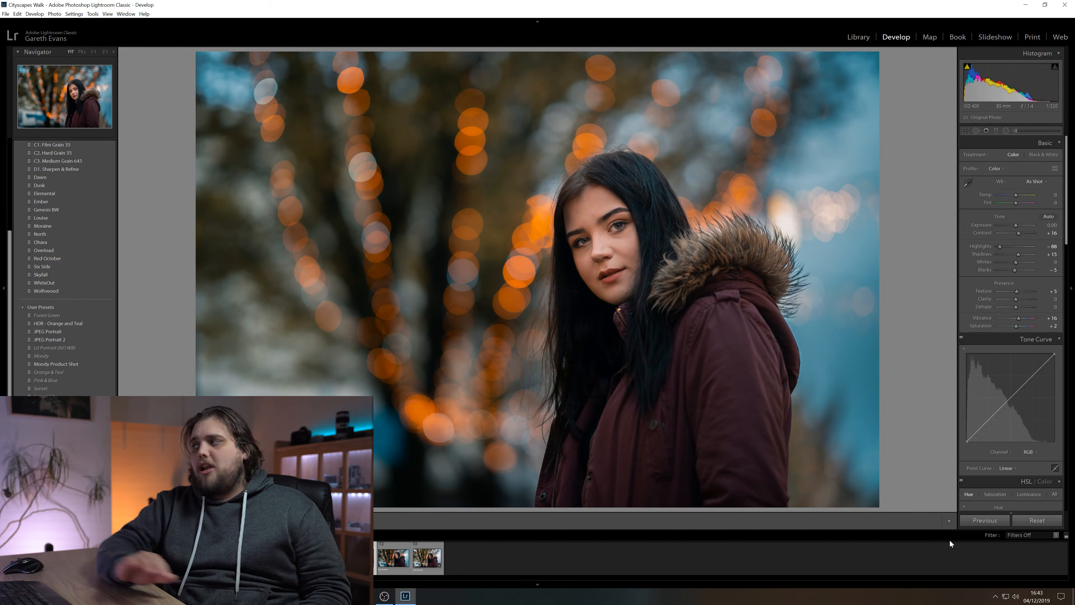
Crop the portrait to a 16 x 9 aspect ratio, shifting the photo slightly upward within the crop frame.
left_click(965, 131)
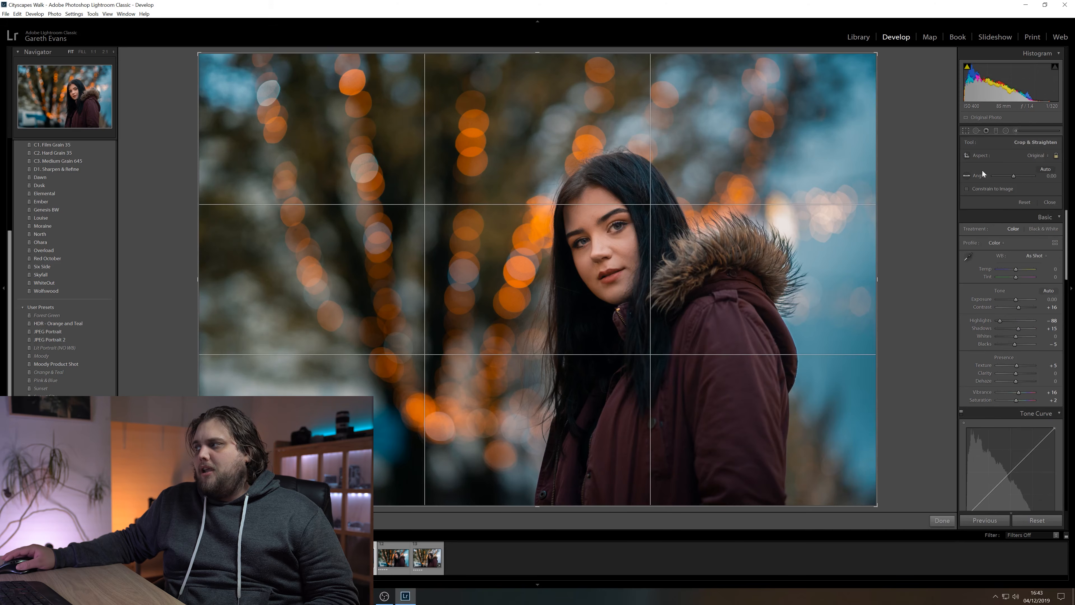
left_click(1038, 156)
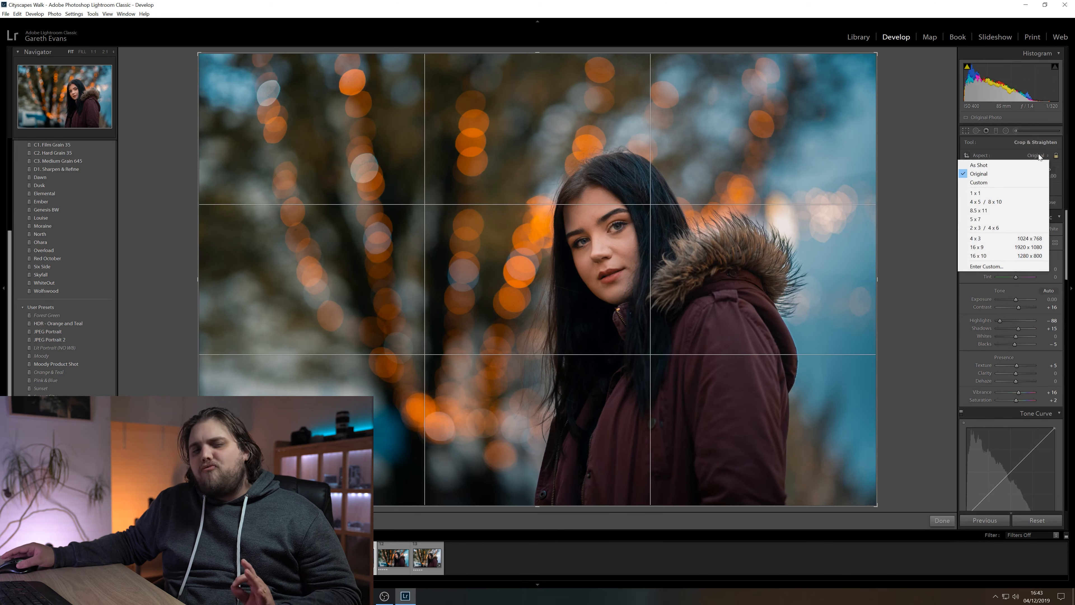
left_click(1012, 247)
left_click_drag(860, 241, 804, 249)
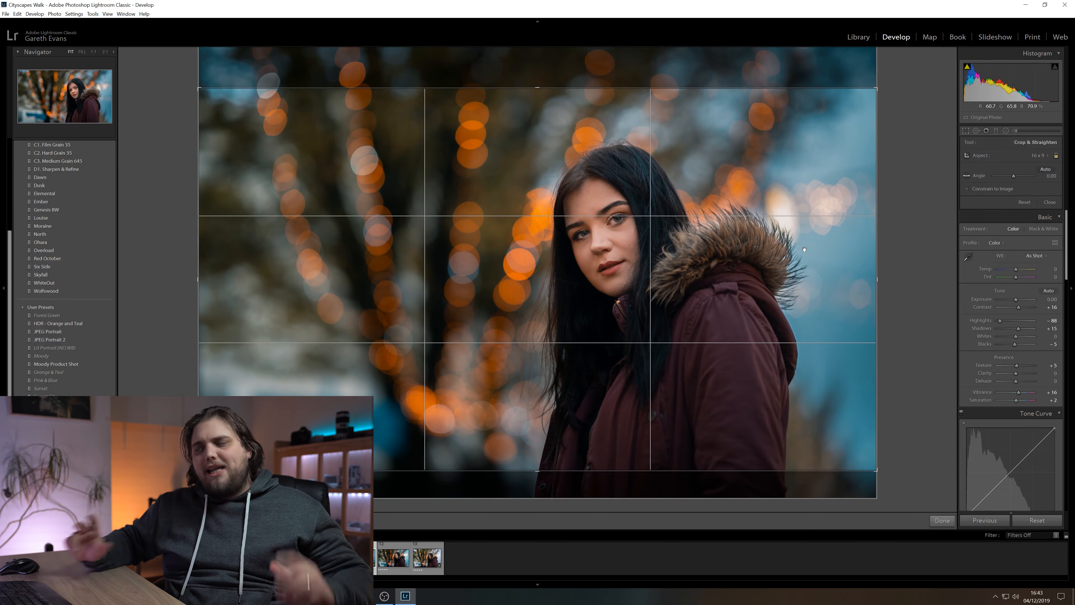
left_click(934, 521)
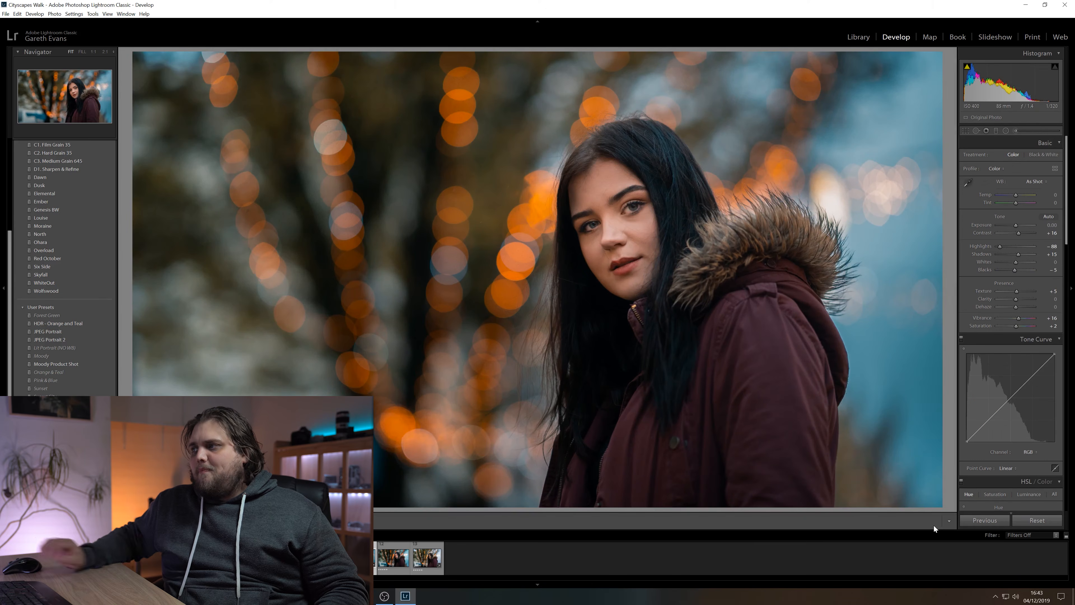